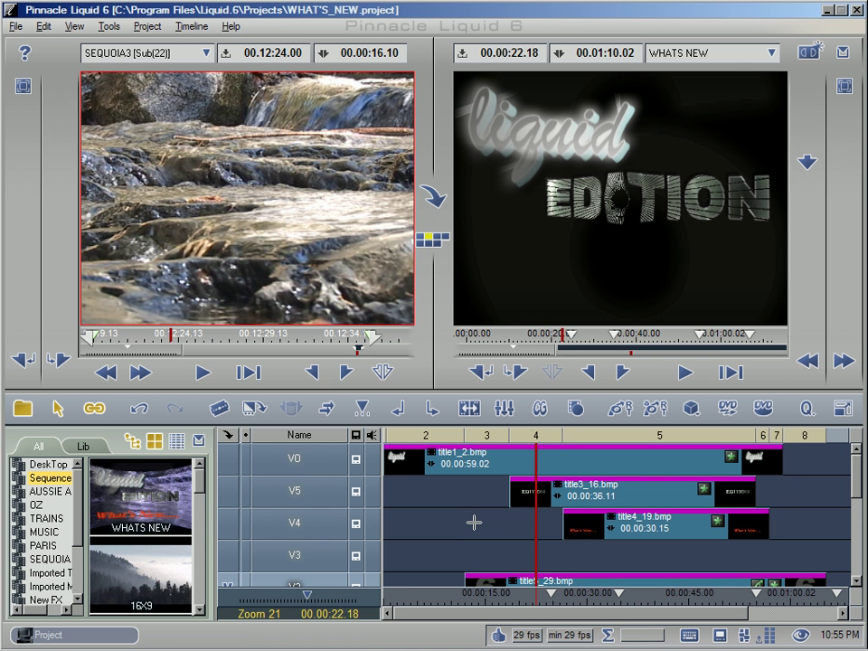
Step: Open COMPSETUP.project from the BACKUP PROJ folder on drive 202 (G:)
left_click(17, 26)
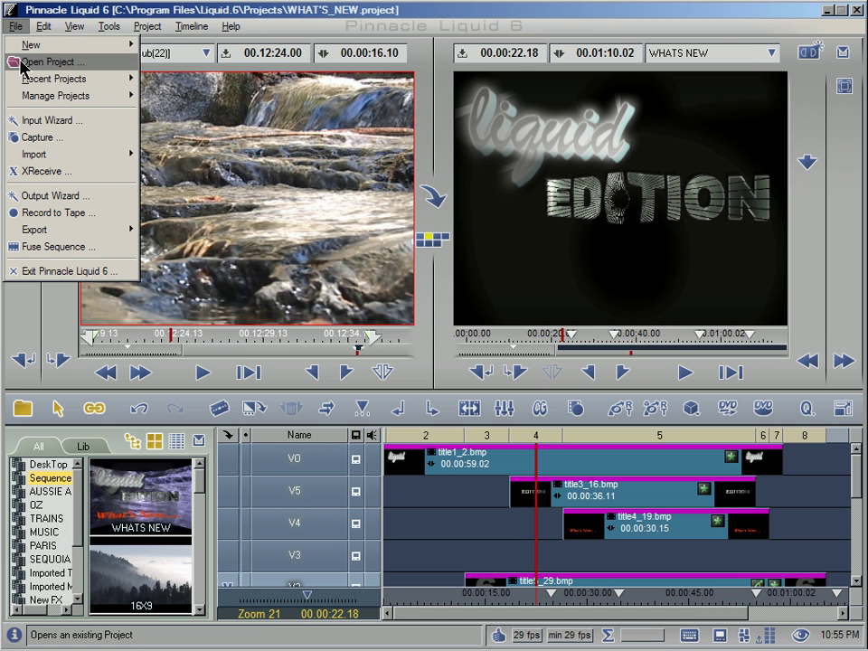
left_click(22, 64)
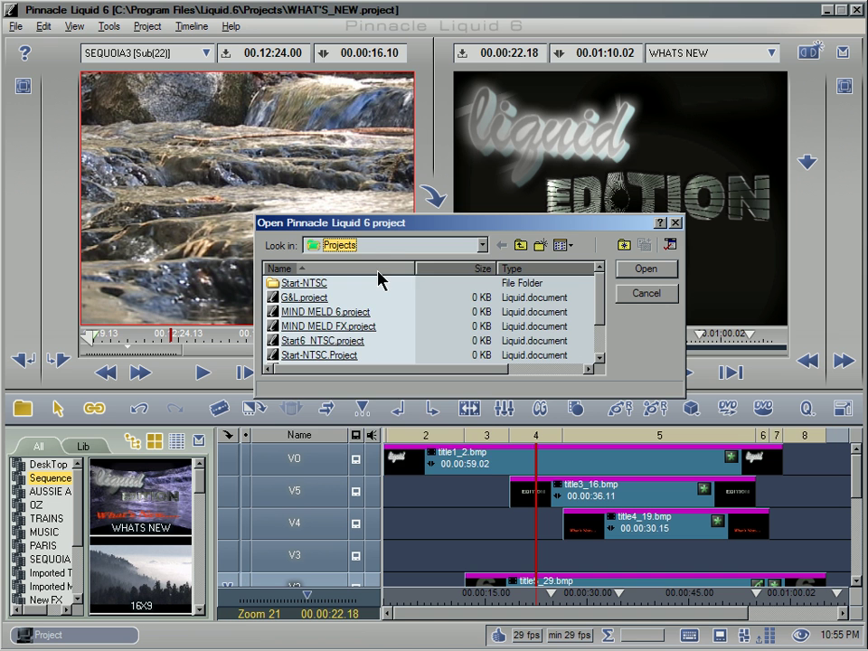
left_click(394, 248)
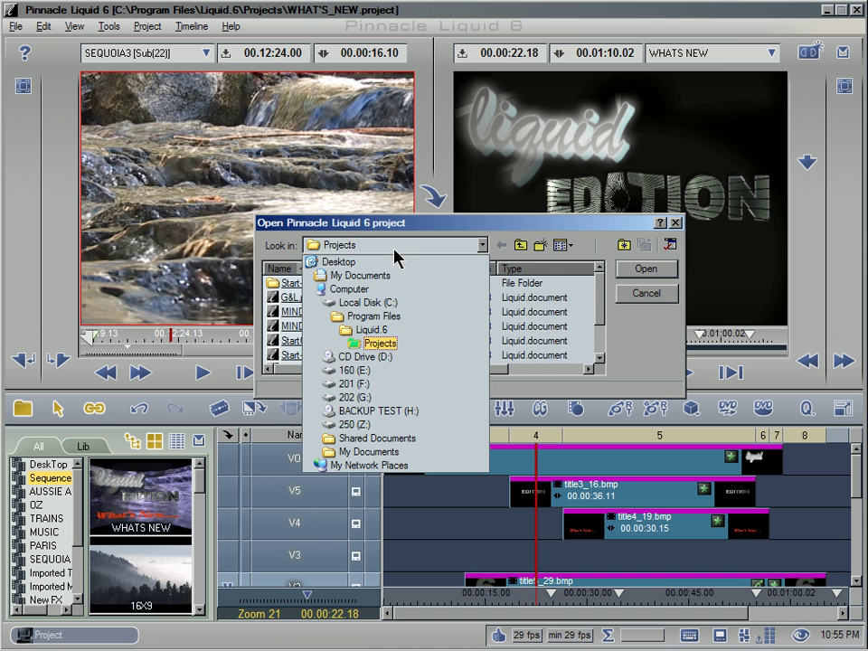
left_click(380, 398)
double_click(341, 312)
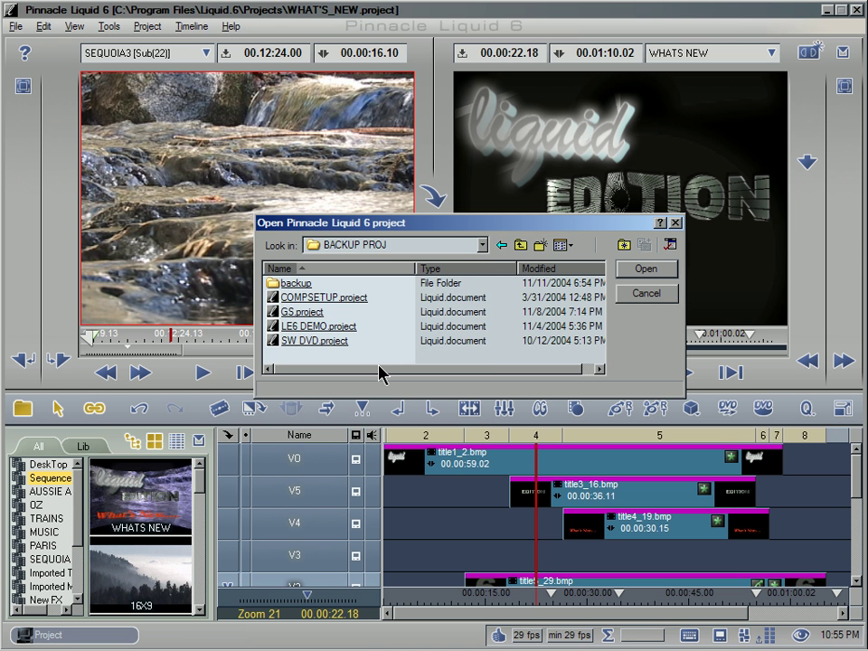
double_click(344, 298)
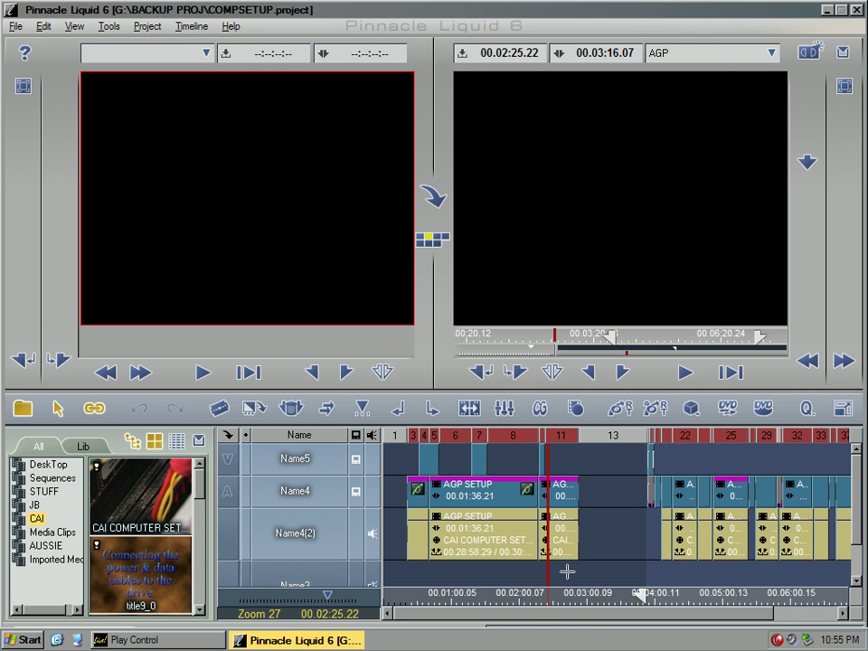
Step: Park the timeline at 00.01:42.27, widen the clip browser, and select CAI COMPUTER SETUP
left_click(537, 597)
left_click(499, 597)
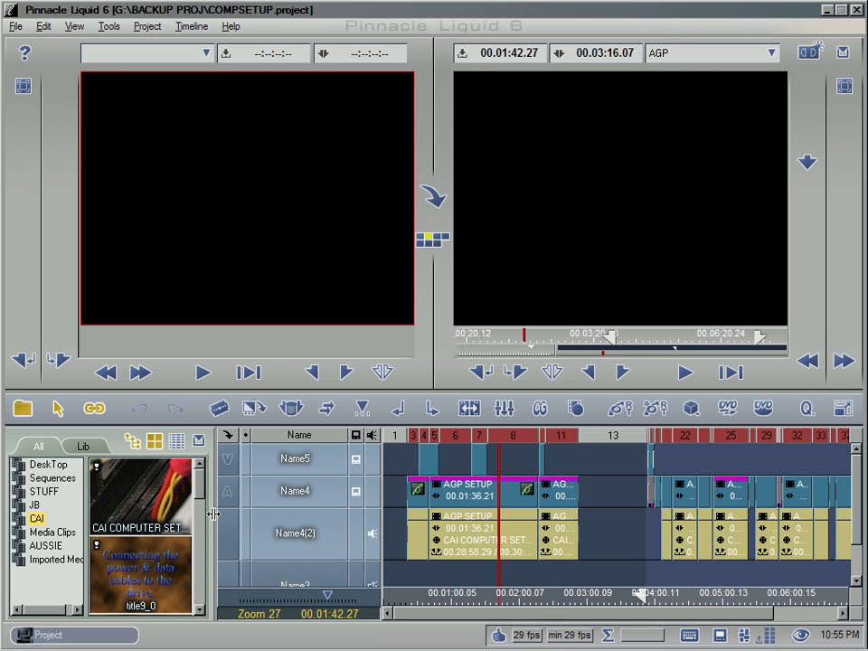
left_click(373, 514)
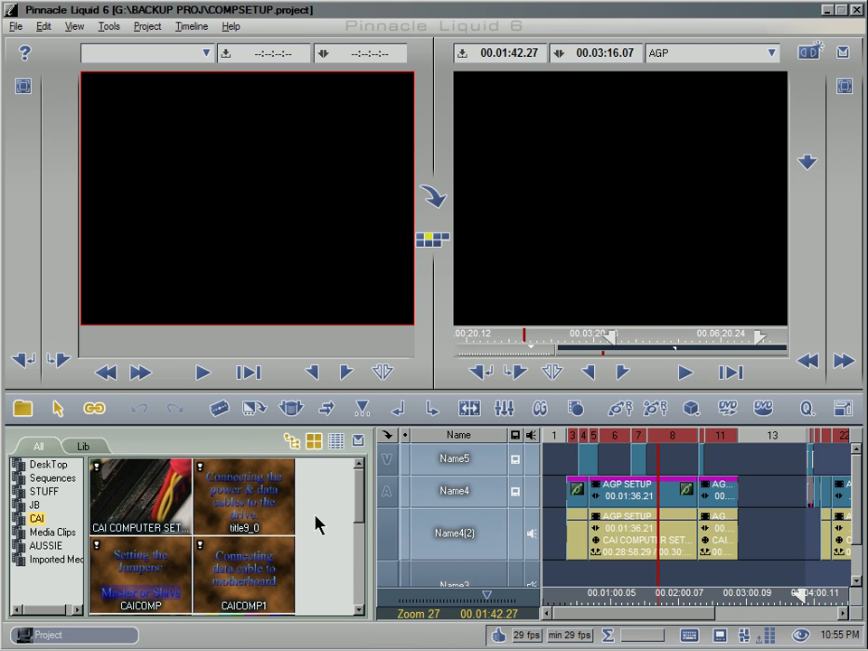
left_click(136, 510)
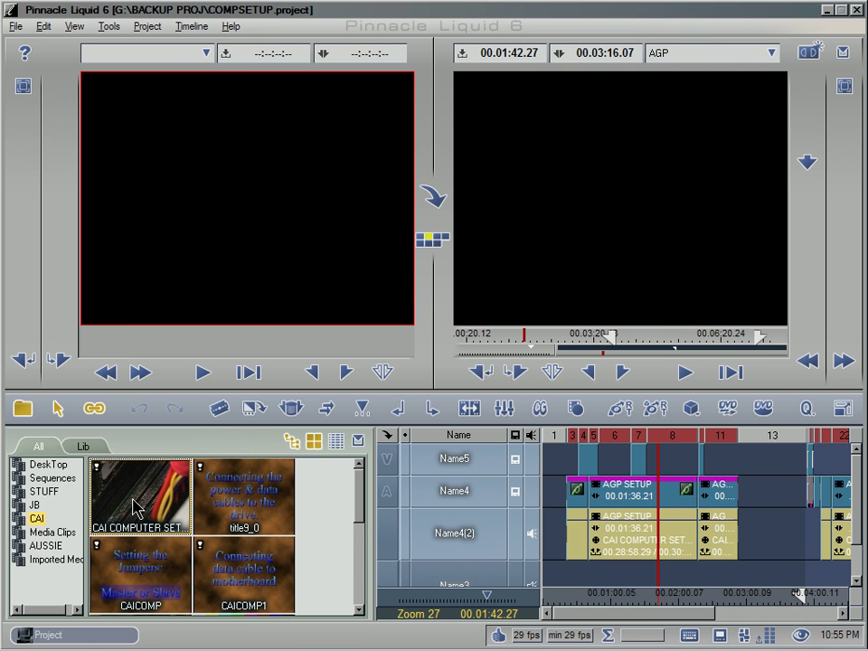
Step: Inspect the CAI COMPUTER SETUP clip's video properties, then close them
right_click(133, 499)
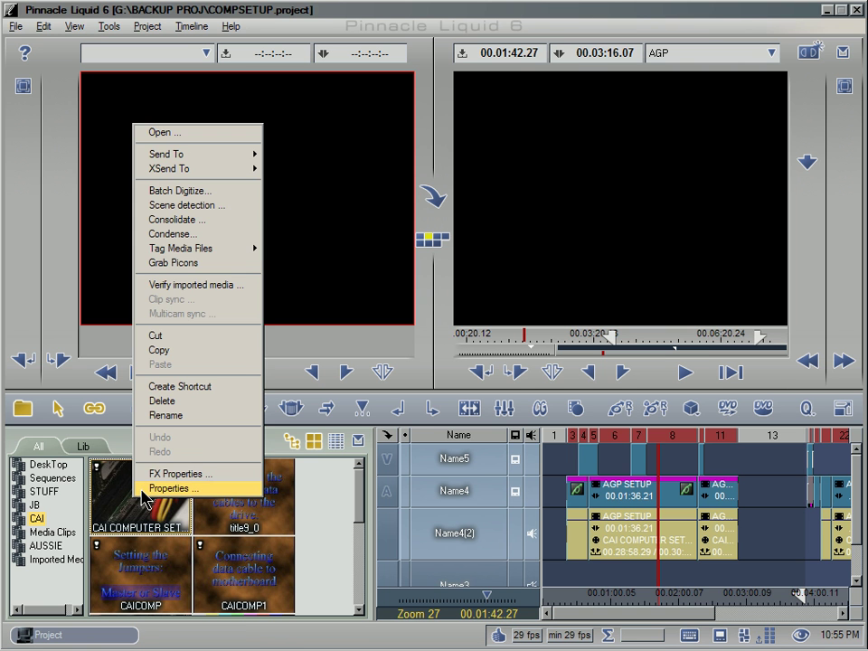
left_click(142, 488)
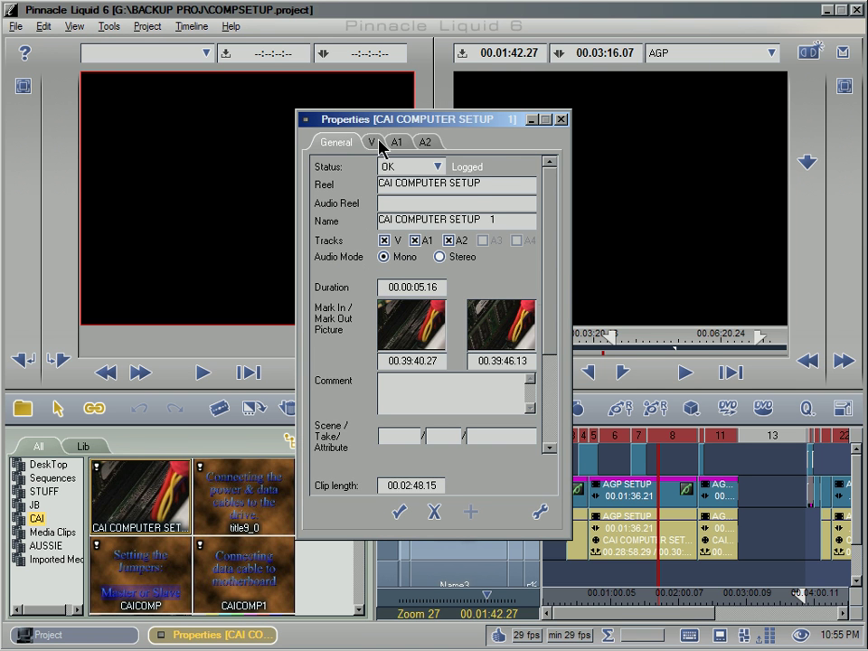
left_click(379, 146)
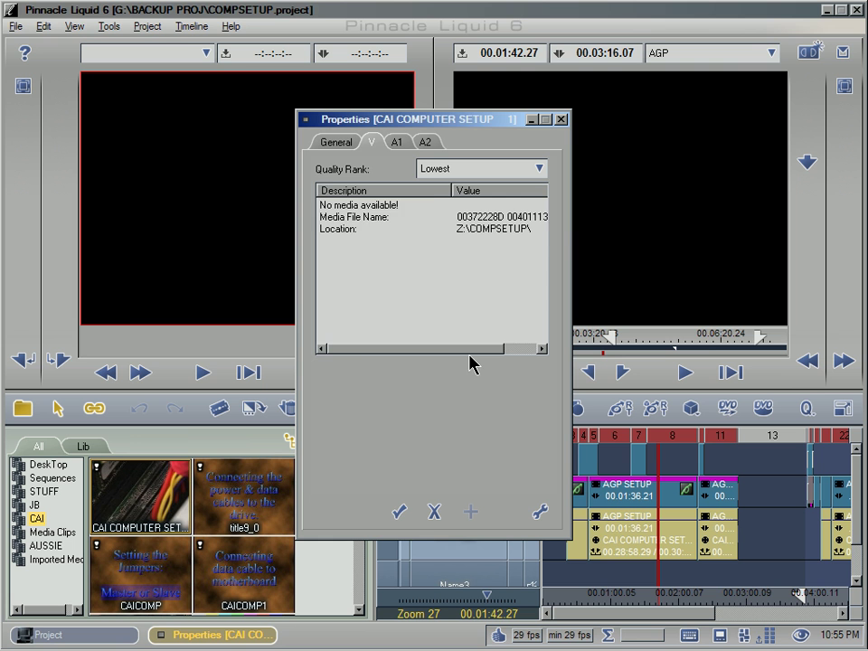
left_click_drag(457, 355, 403, 361)
left_click(432, 514)
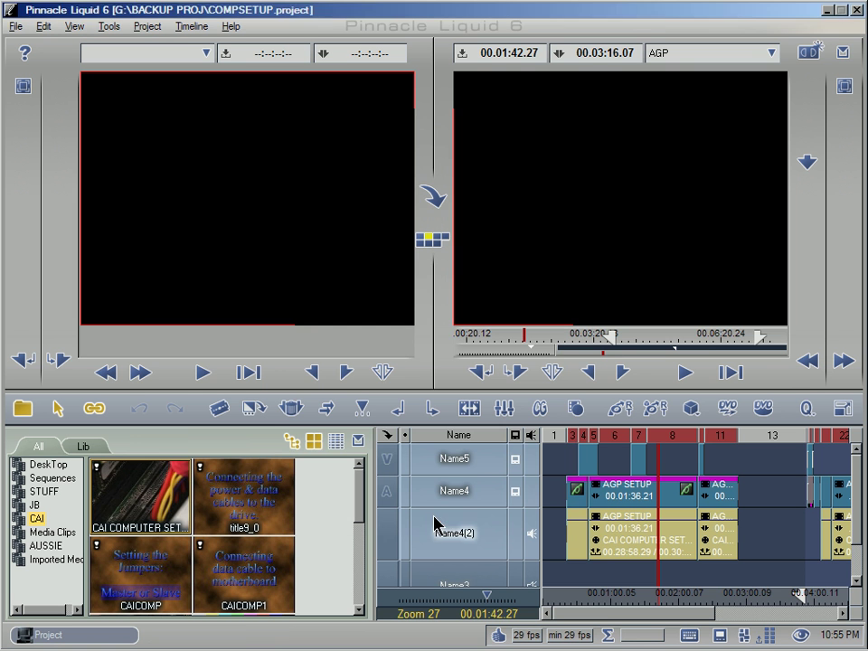
Step: Relink CAI COMPUTER SETUP with Verify imported media, processing only missing media
right_click(138, 516)
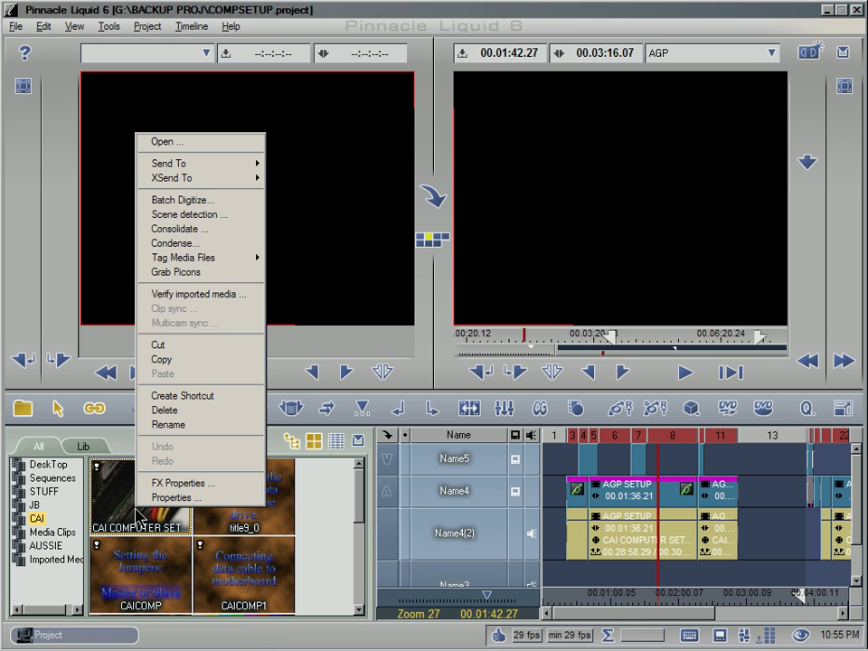
left_click(185, 296)
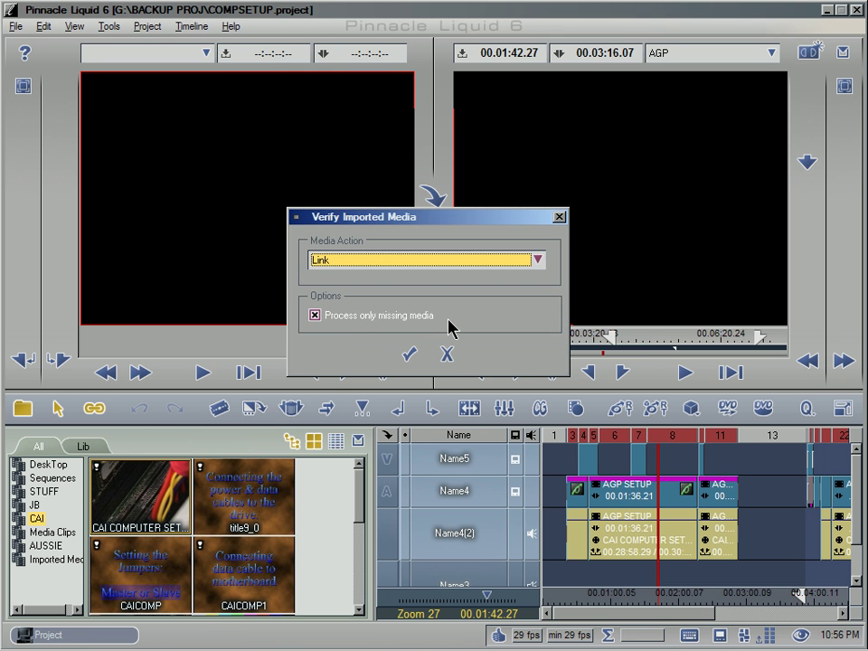
left_click(415, 353)
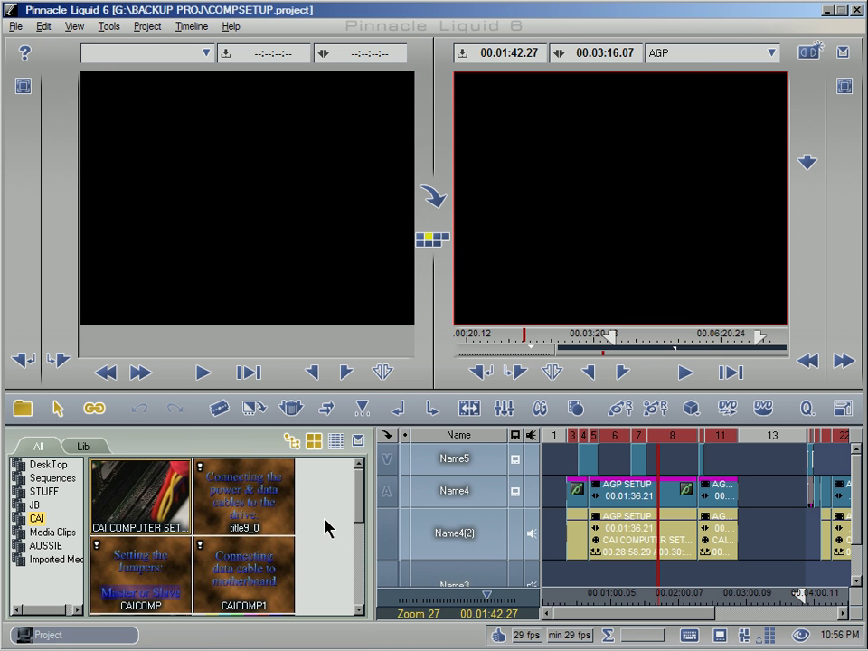
left_click(43, 27)
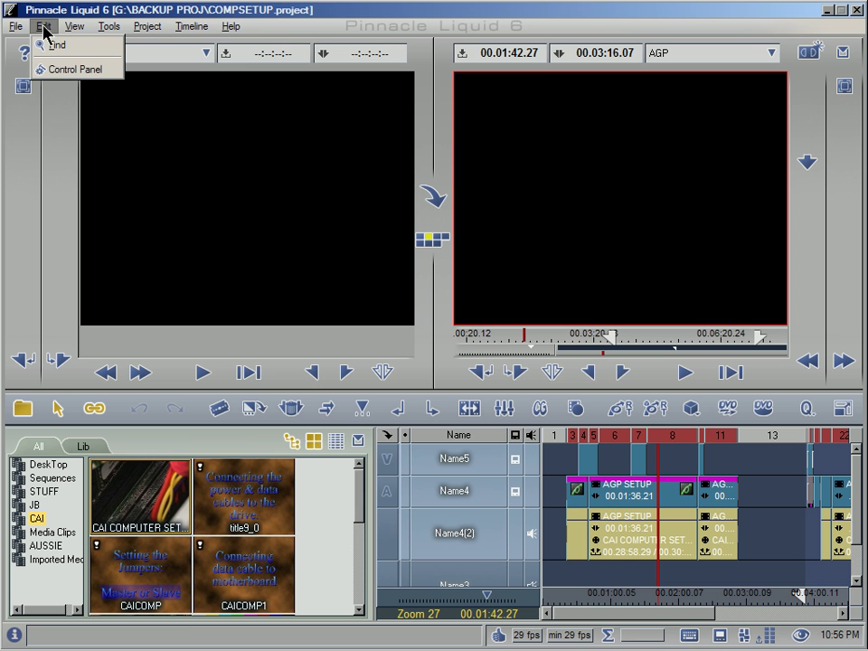
Step: Reopen the clip's properties to confirm the 597.42 MB DV AVI, 720 x 480, 29.97 fps
right_click(144, 509)
left_click(149, 493)
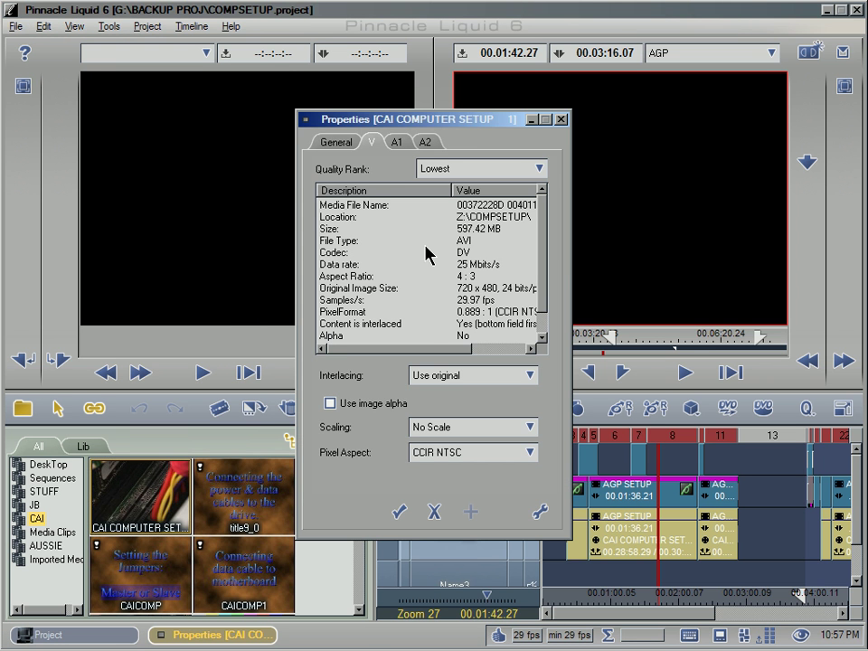
left_click_drag(412, 358, 455, 355)
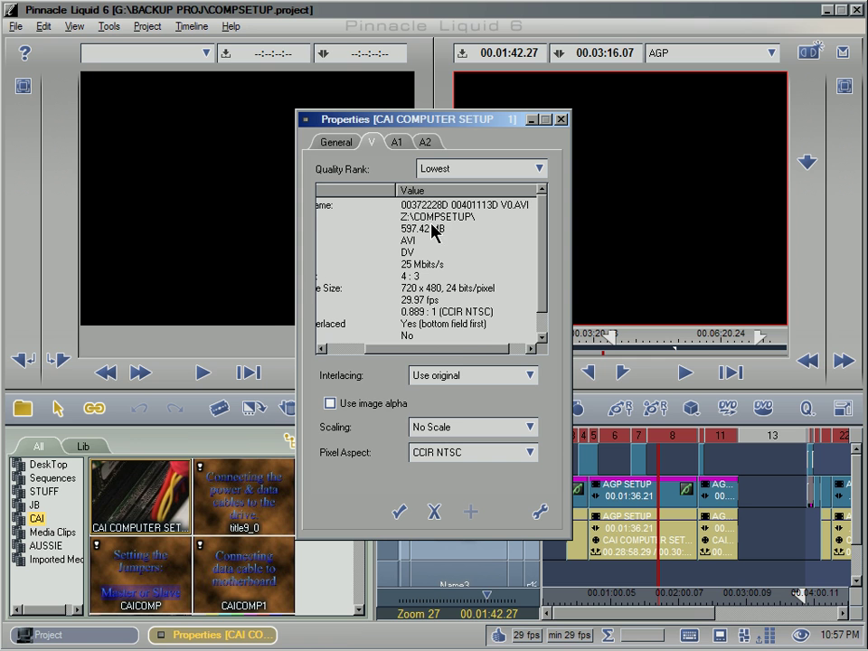
Step: In Explorer, browse Z:\COMPSETUP's media files, including the 00372228D AVI and wave files
left_click(434, 640)
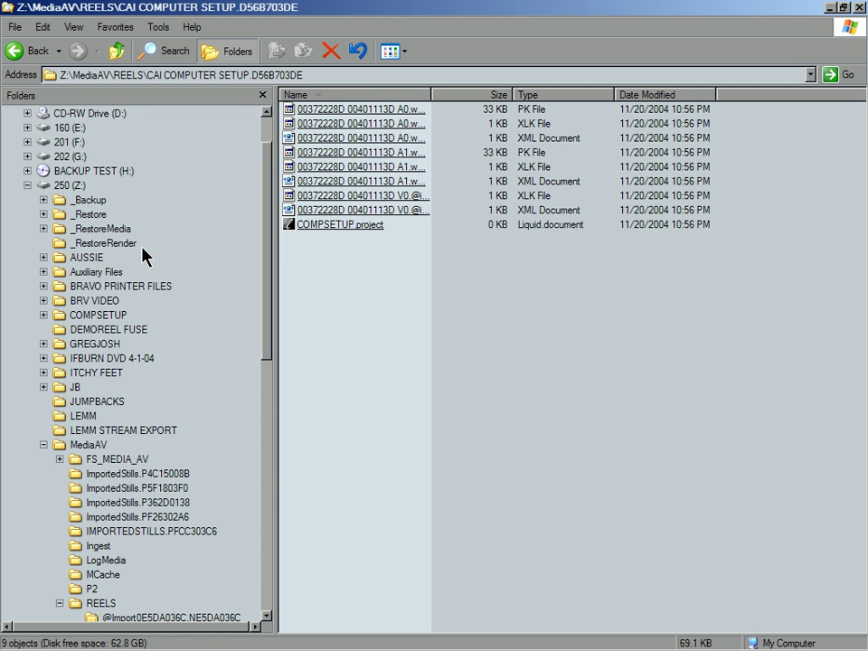
left_click(109, 315)
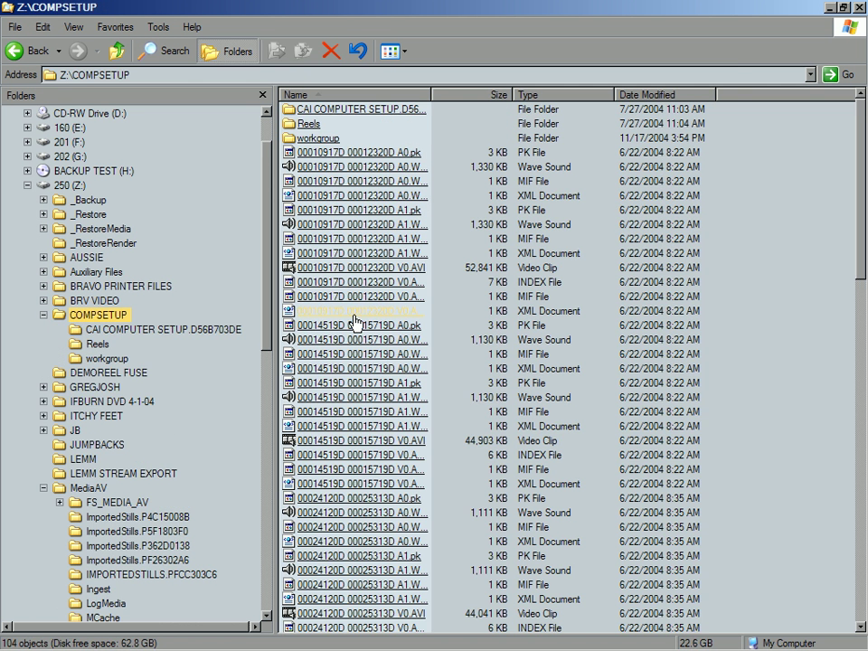
left_click_drag(858, 252, 860, 213)
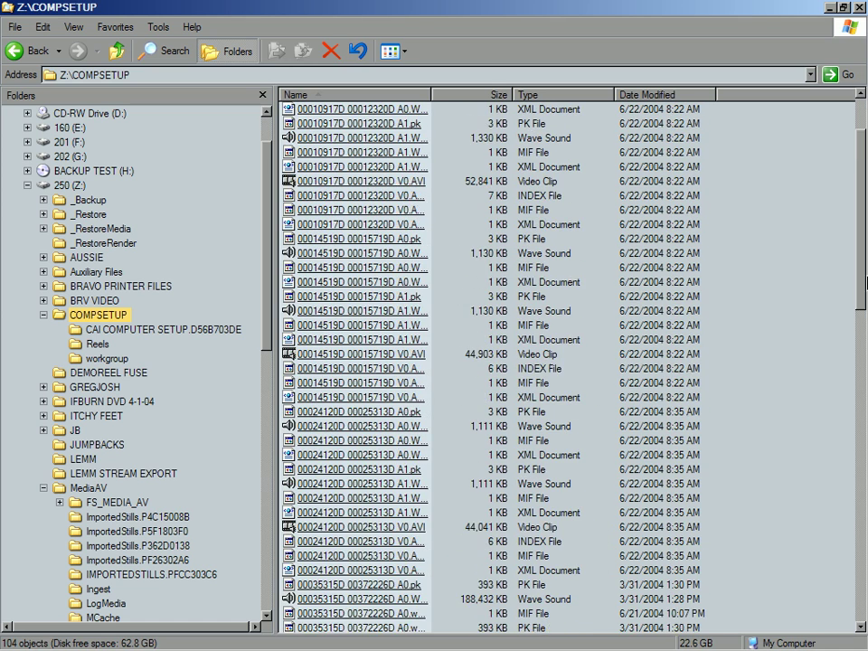
Step: Close the clip properties and list the Media Clips bin in detail, sorted by name
left_click(237, 640)
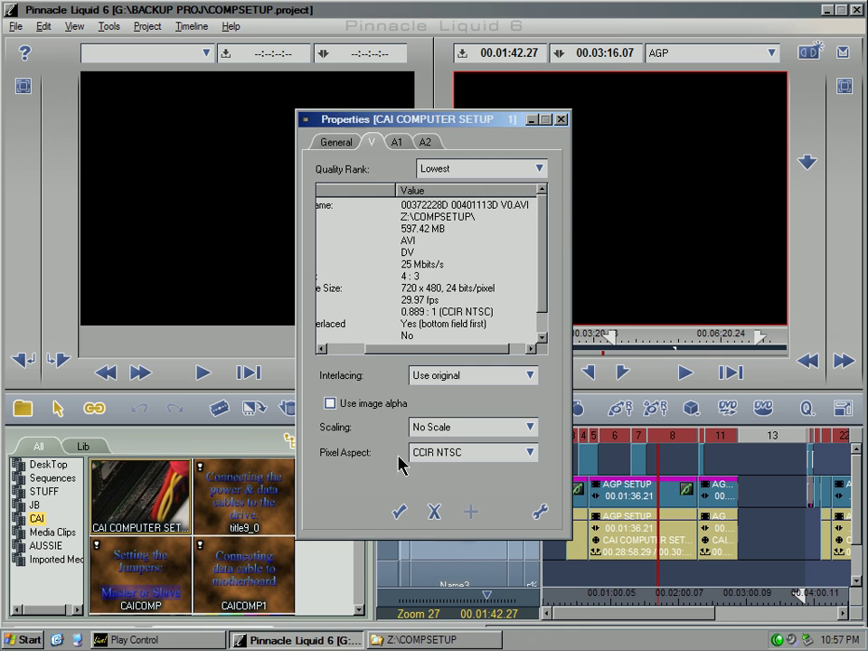
left_click(436, 507)
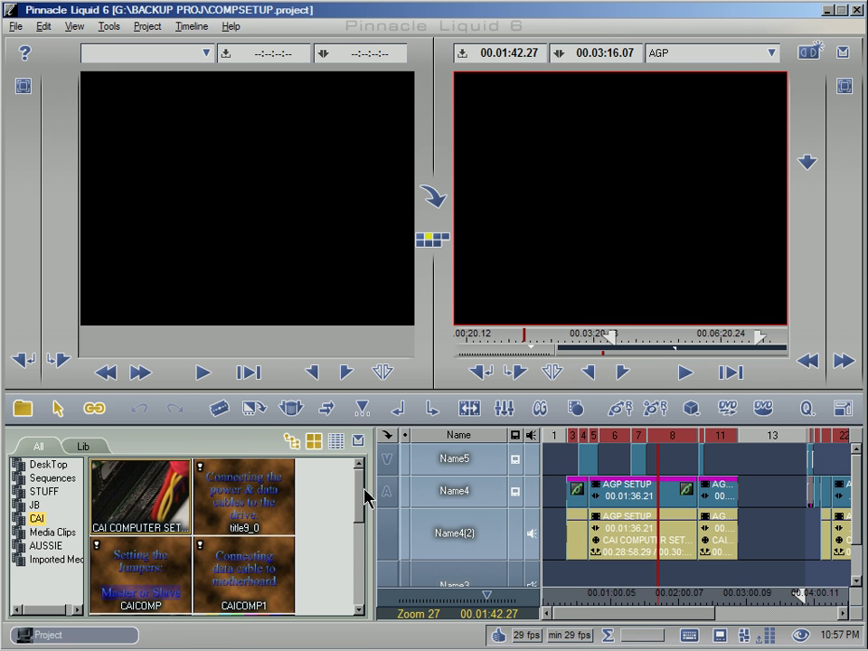
left_click_drag(361, 501, 363, 542)
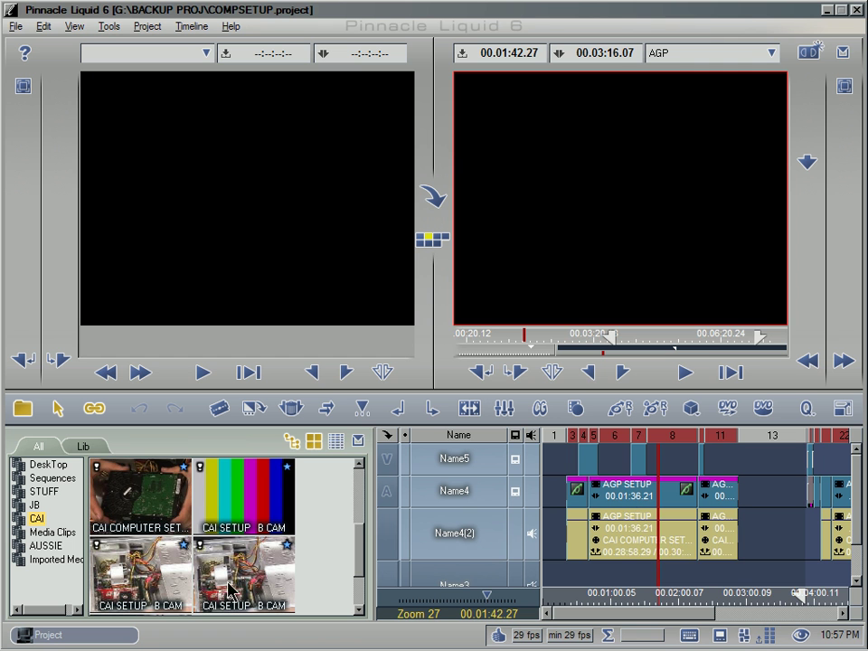
left_click(334, 441)
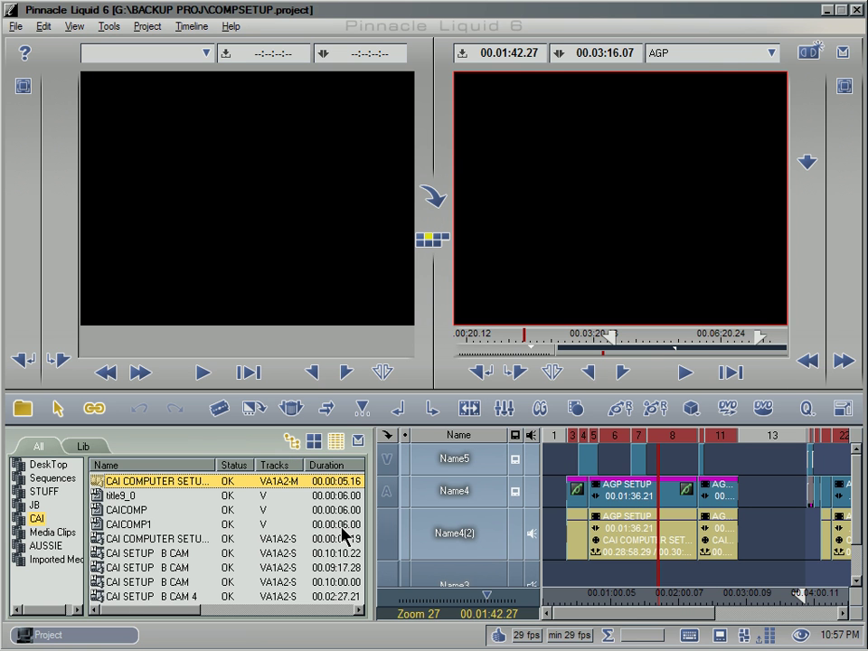
left_click(154, 466)
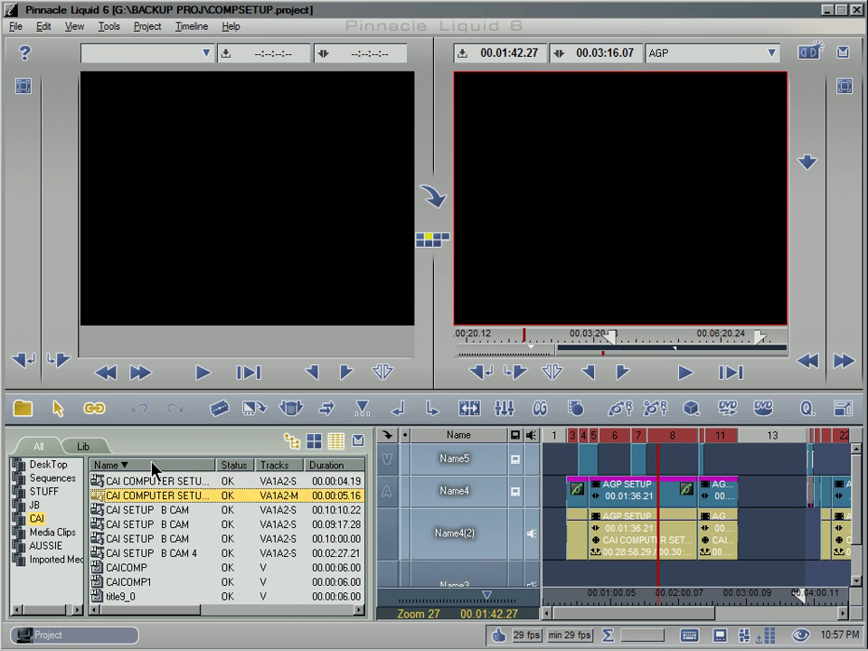
left_click(54, 533)
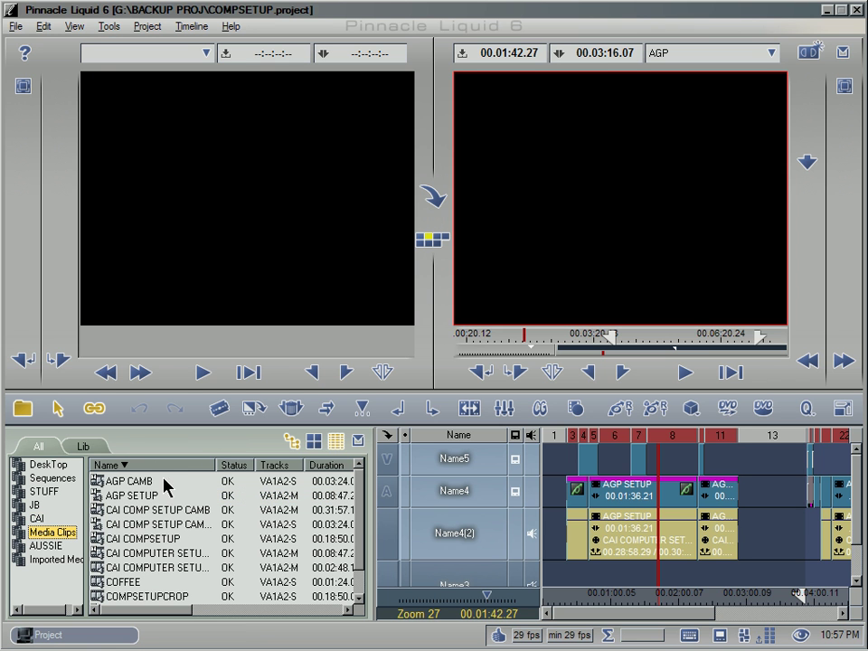
Step: Open AGP SETUP's properties, linked to 00035315D 00372226D V0.AVI in Z:\COMPSETUP\
left_click(139, 499)
right_click(140, 503)
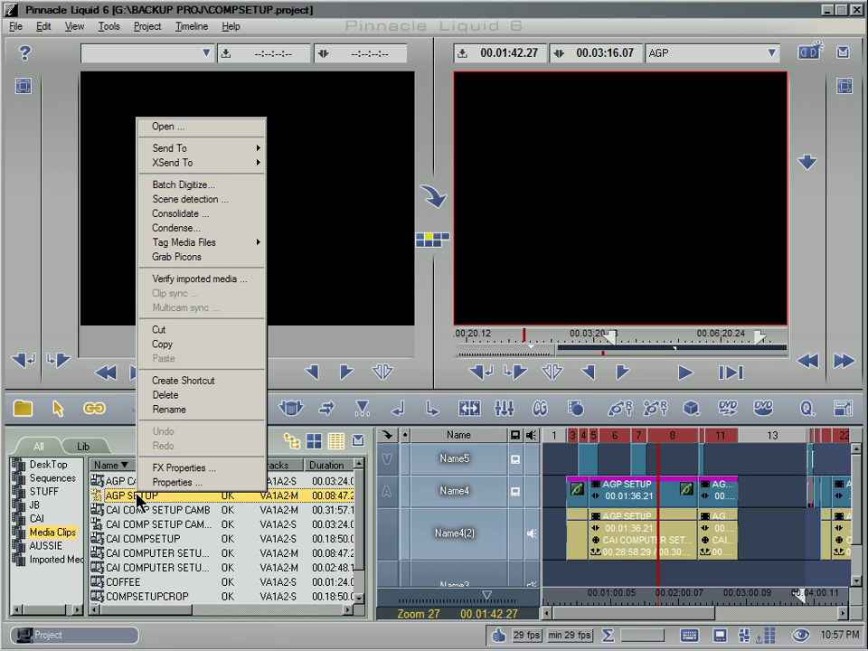
left_click(206, 482)
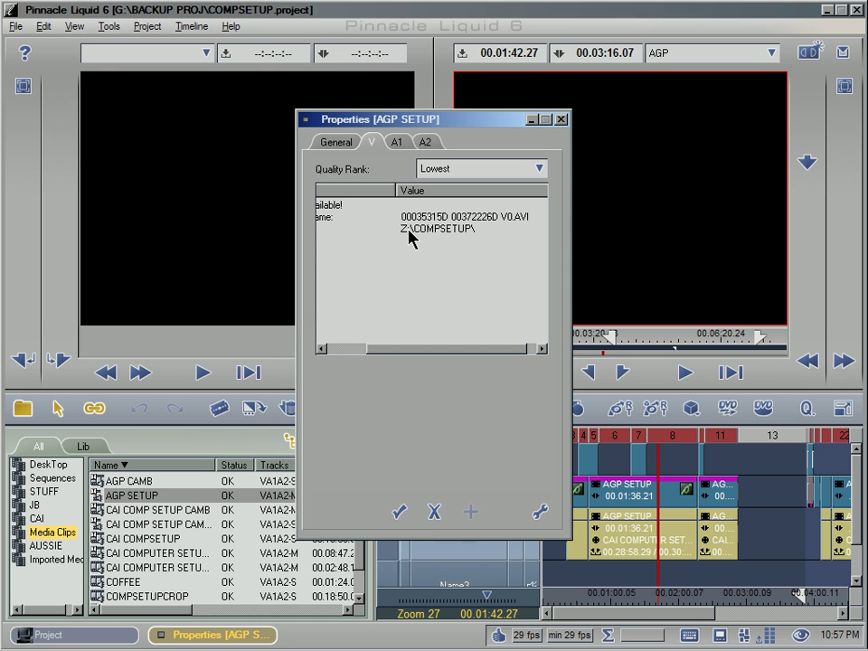
Step: Relink the AGP SETUP clip's media through Verify imported media
left_click(434, 512)
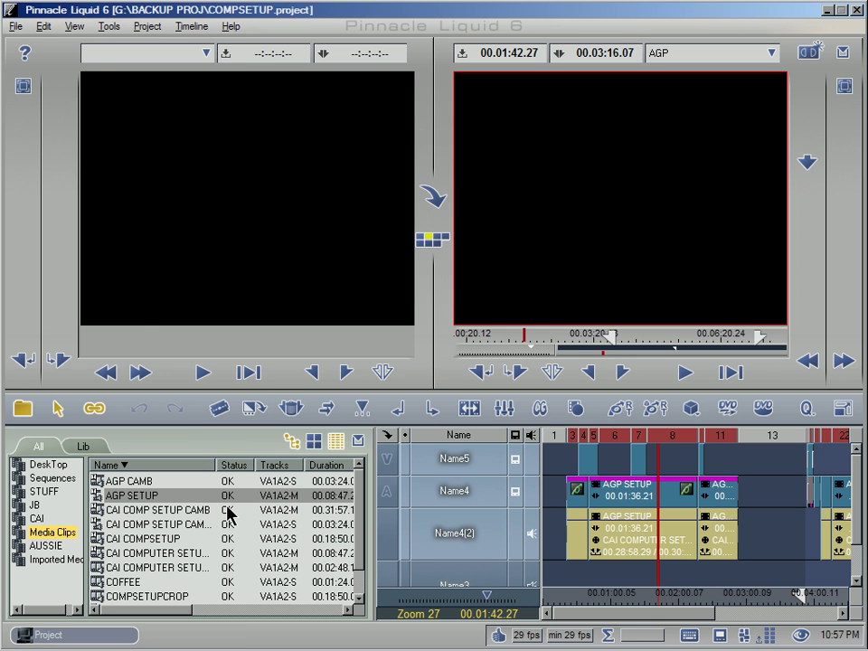
right_click(151, 499)
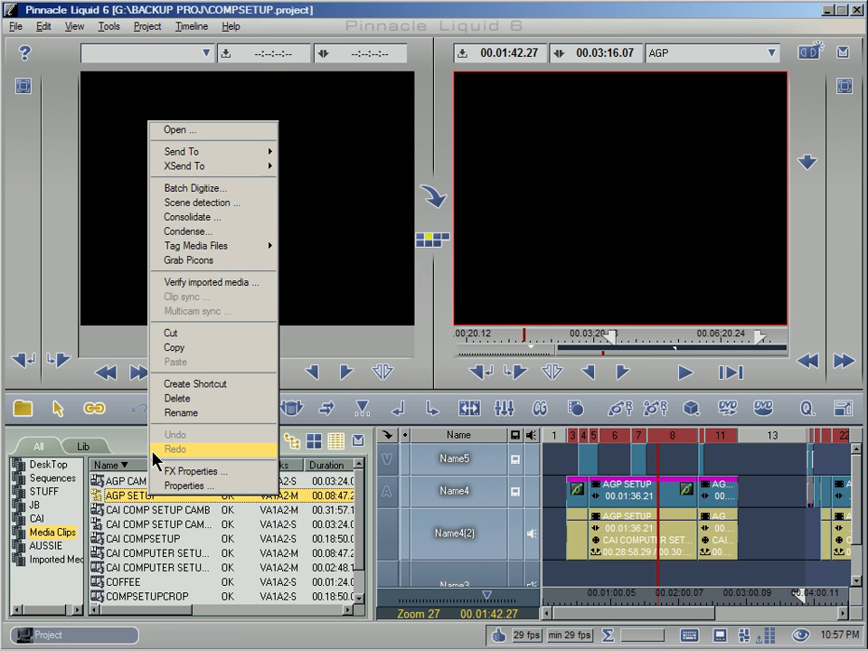
left_click(226, 284)
left_click(409, 354)
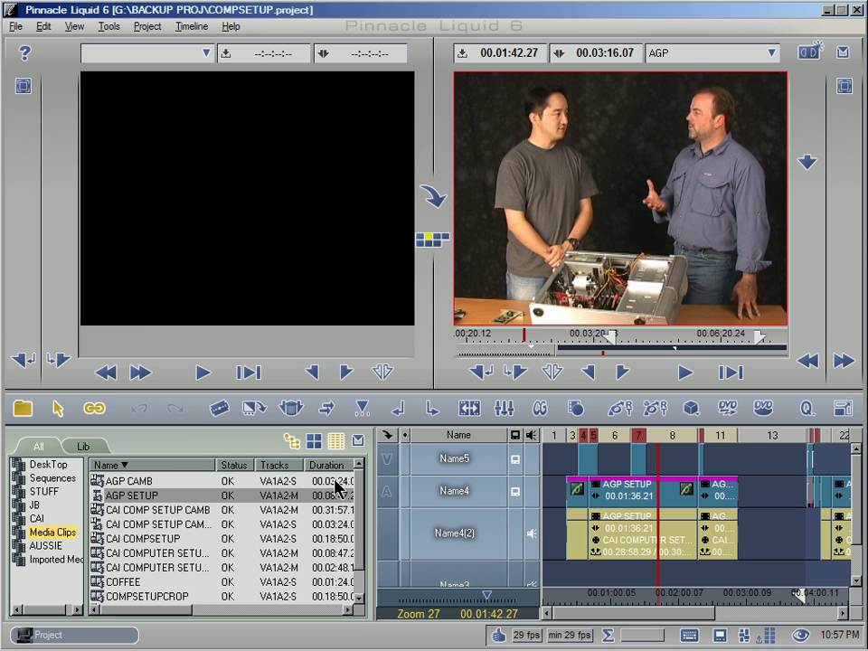
Step: Select clips AGP CAMB through CONTAINERS and link their missing media only
key("Up")
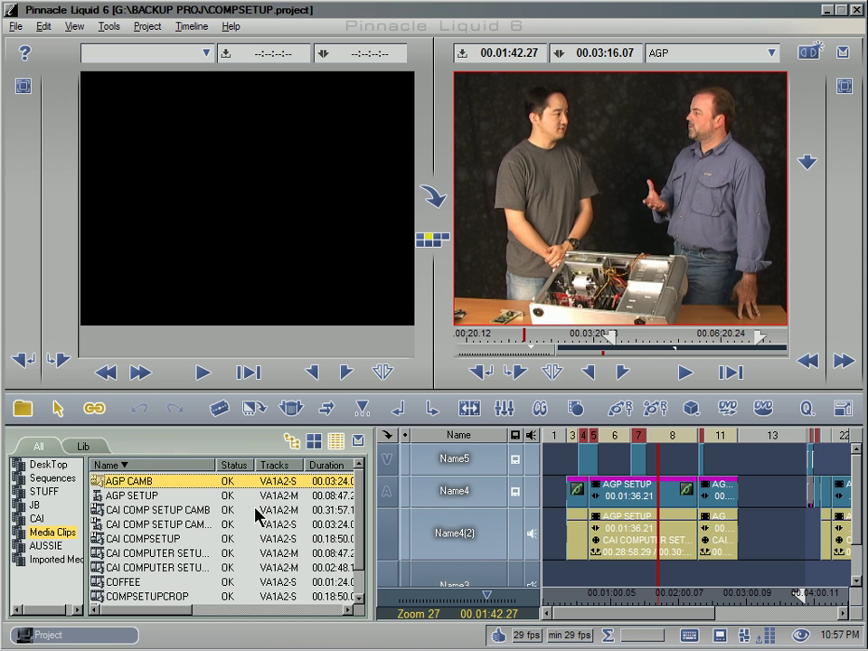
scroll(135, 590, "down", 1)
left_click(130, 582, "shift")
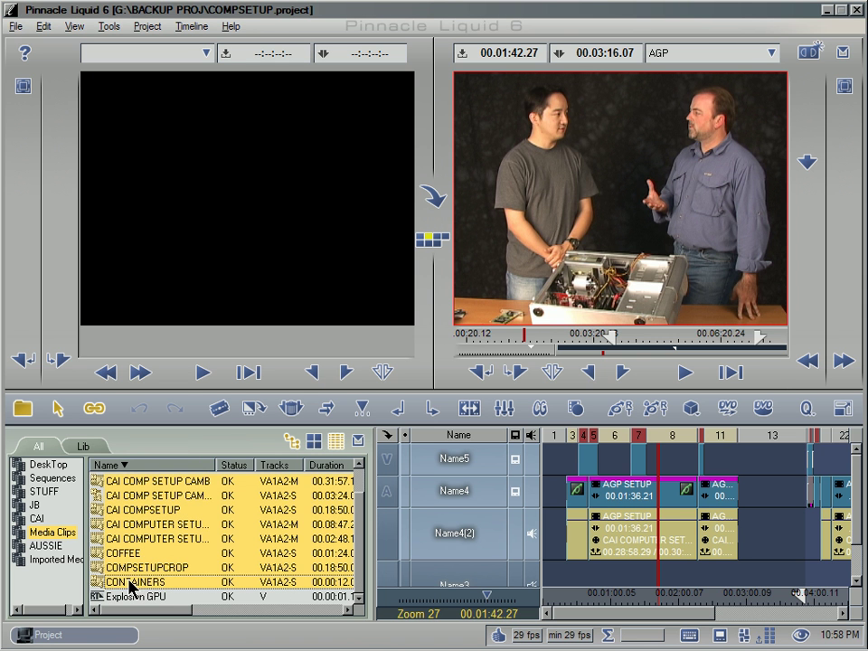
scroll(360, 561, "up", 1)
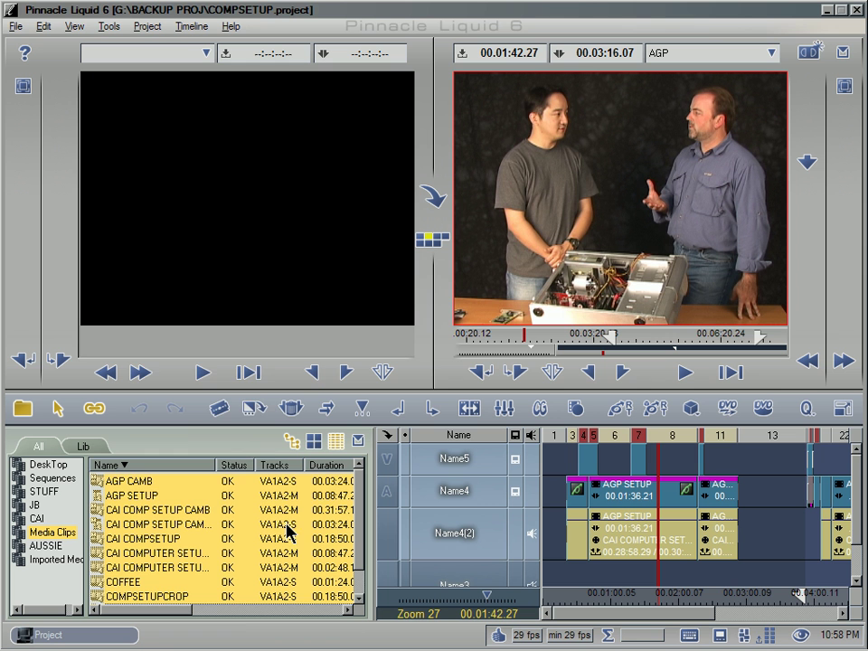
right_click(142, 512)
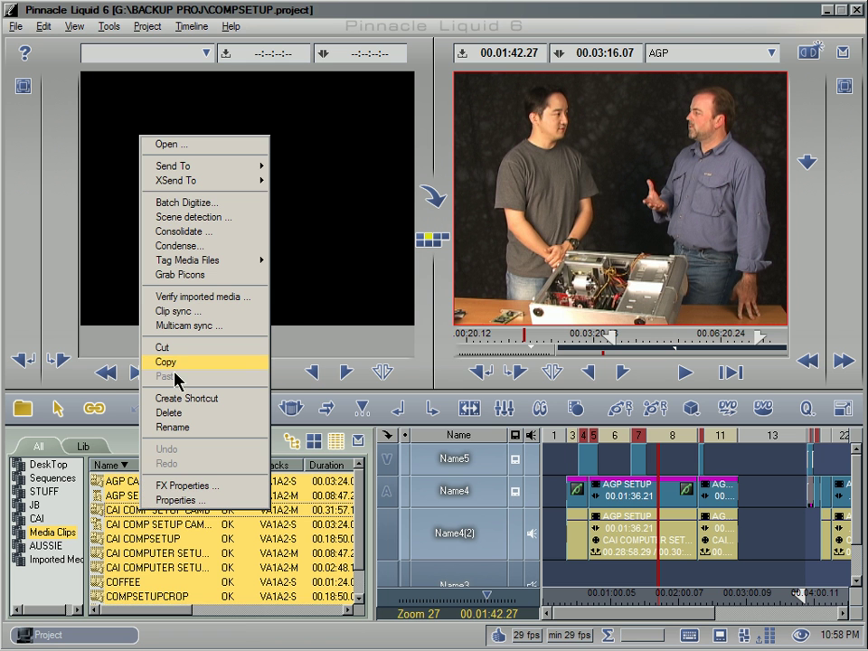
left_click(185, 296)
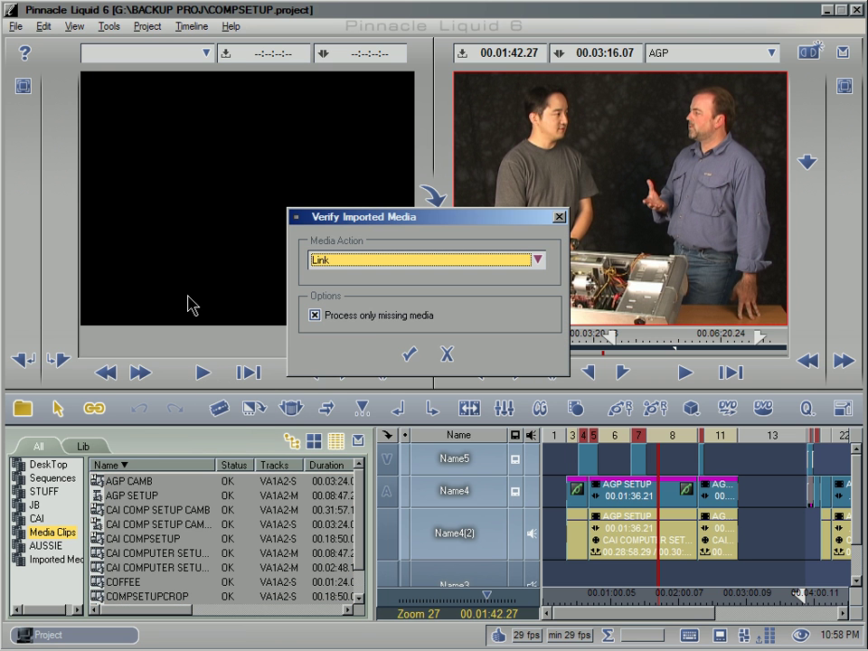
left_click(409, 353)
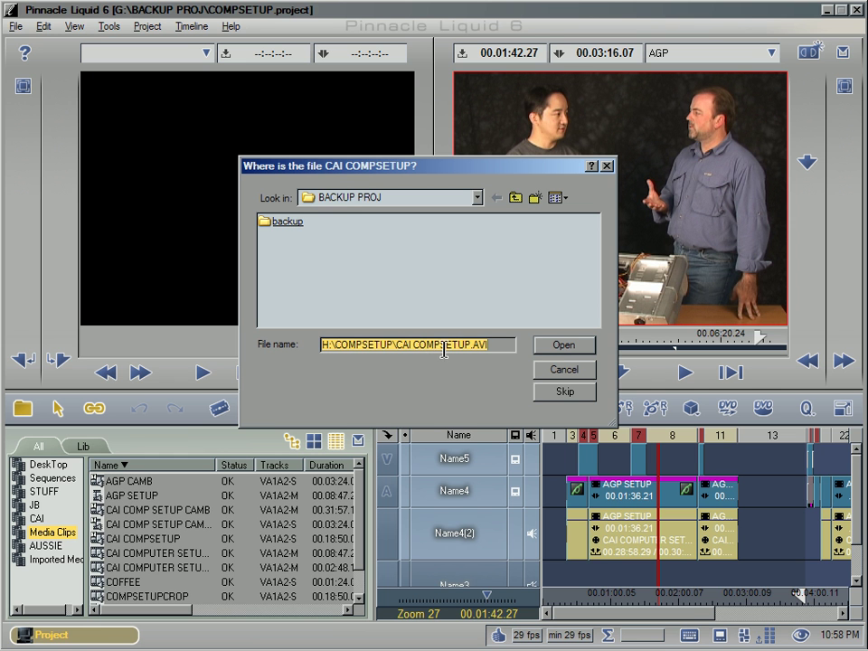
Step: Search drive 250 (Z:) COMPSETUP, Reels and CAI COMPUTER SETUP folders for the file
left_click(355, 200)
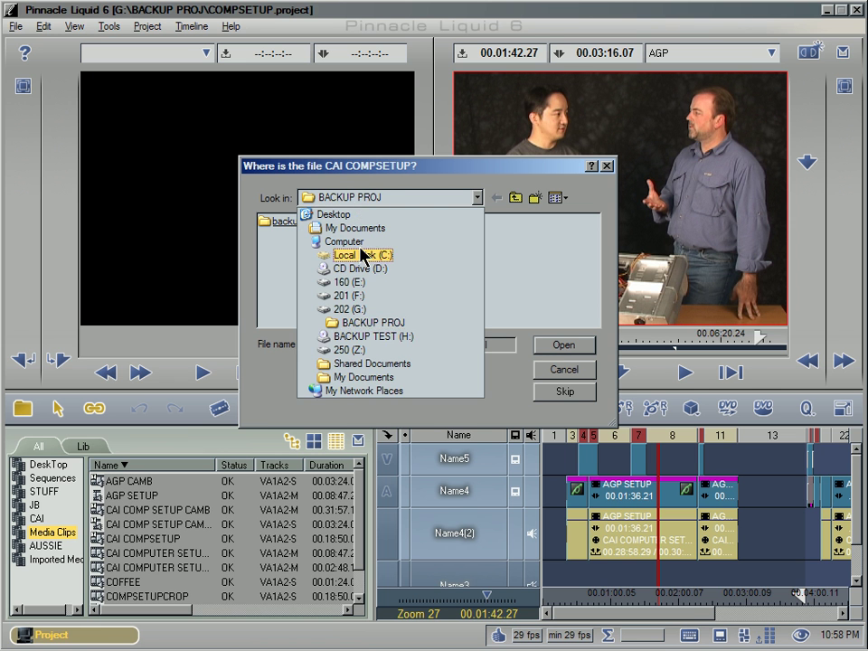
left_click(357, 350)
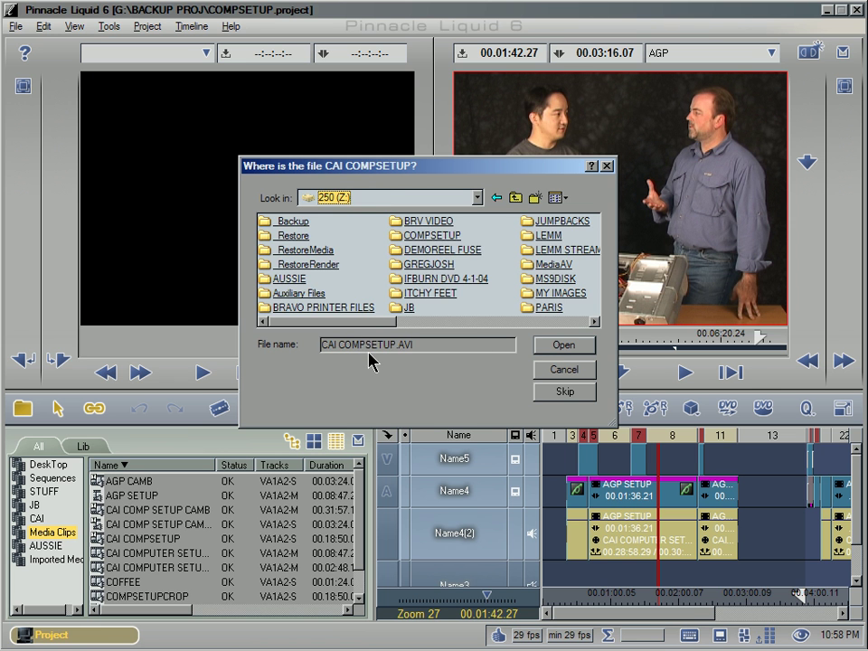
double_click(429, 240)
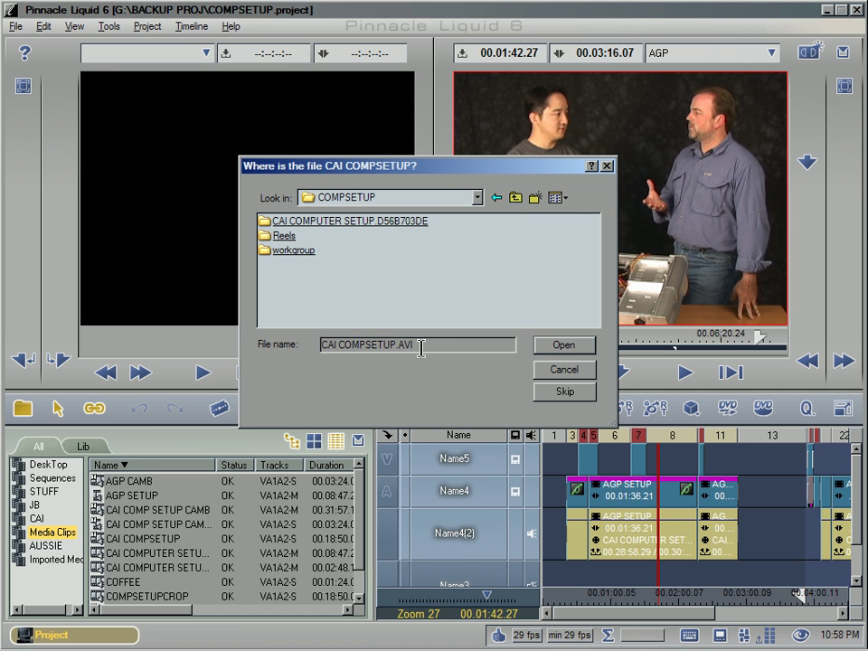
double_click(286, 237)
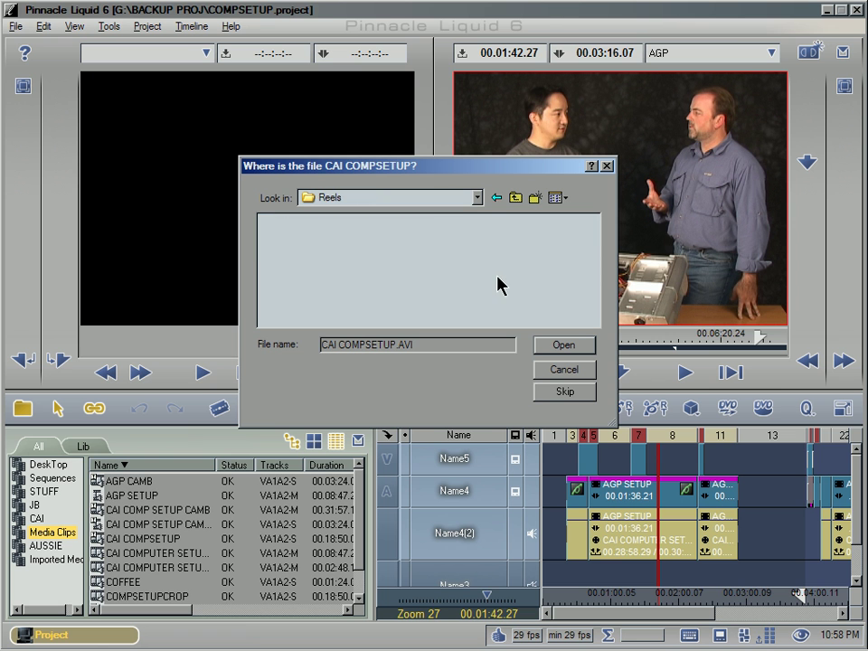
left_click(515, 197)
left_click(398, 222)
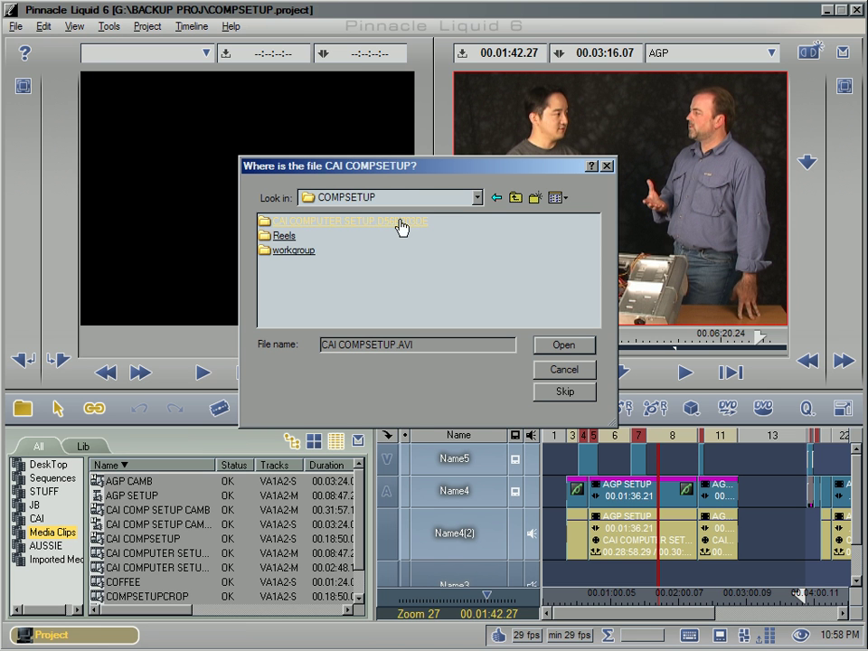
key("Return")
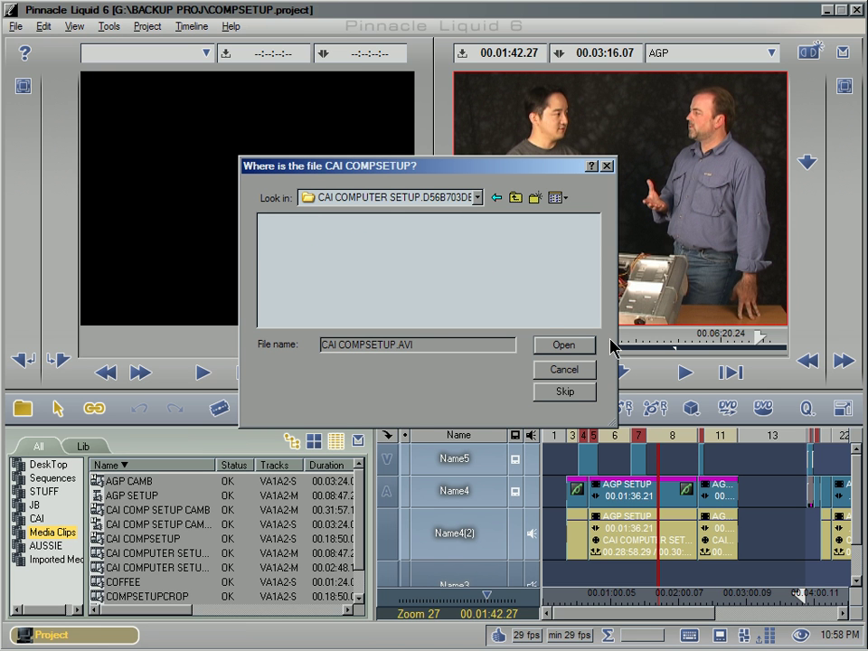
left_click(516, 197)
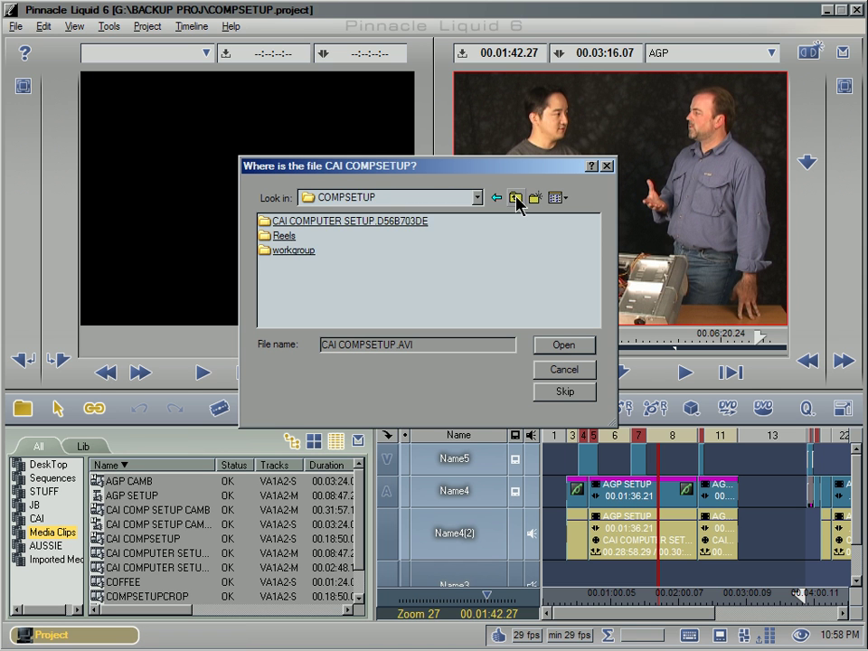
left_click(515, 197)
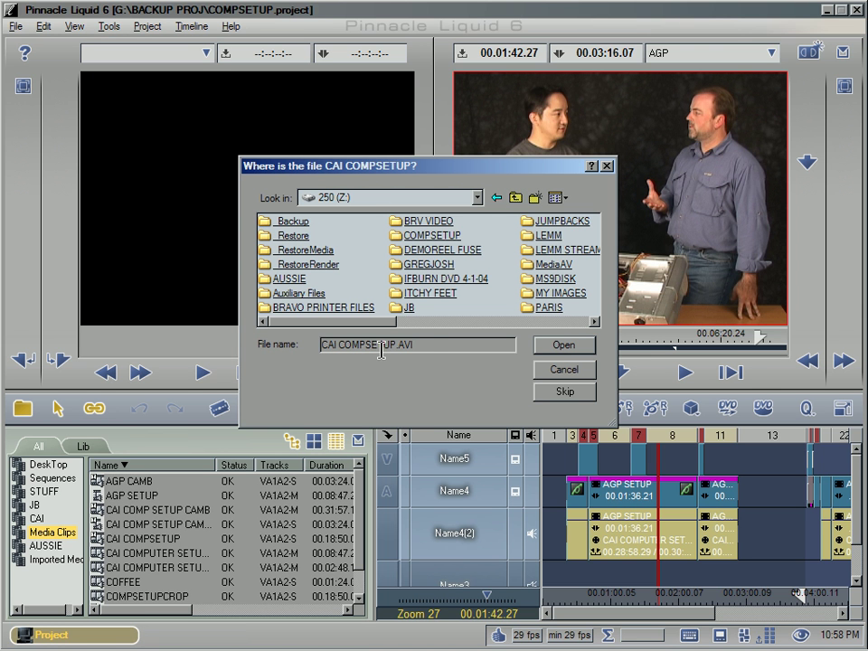
Step: Copy the file name CAI COMPSETUP.AVI from the File name box
left_click_drag(414, 348, 316, 349)
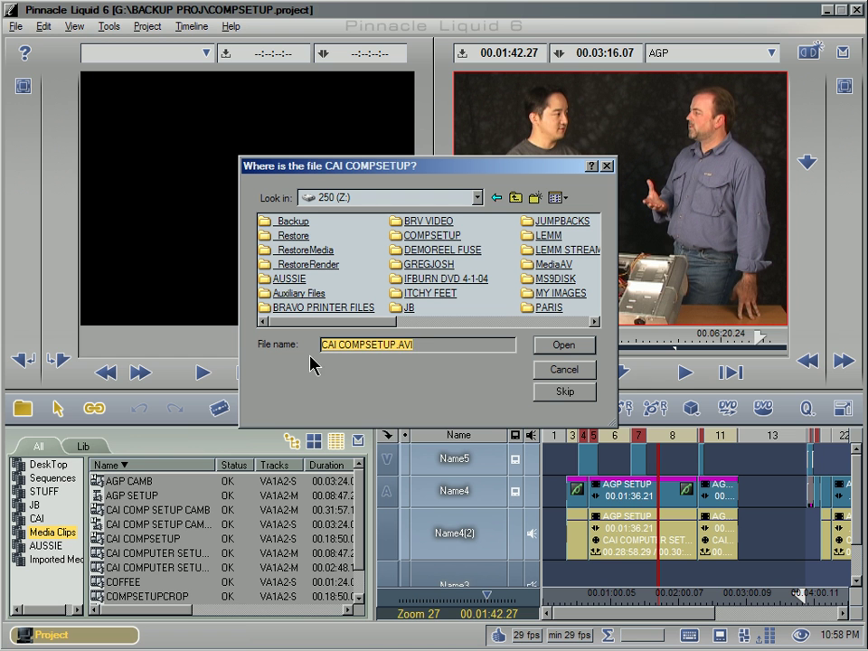
right_click(363, 345)
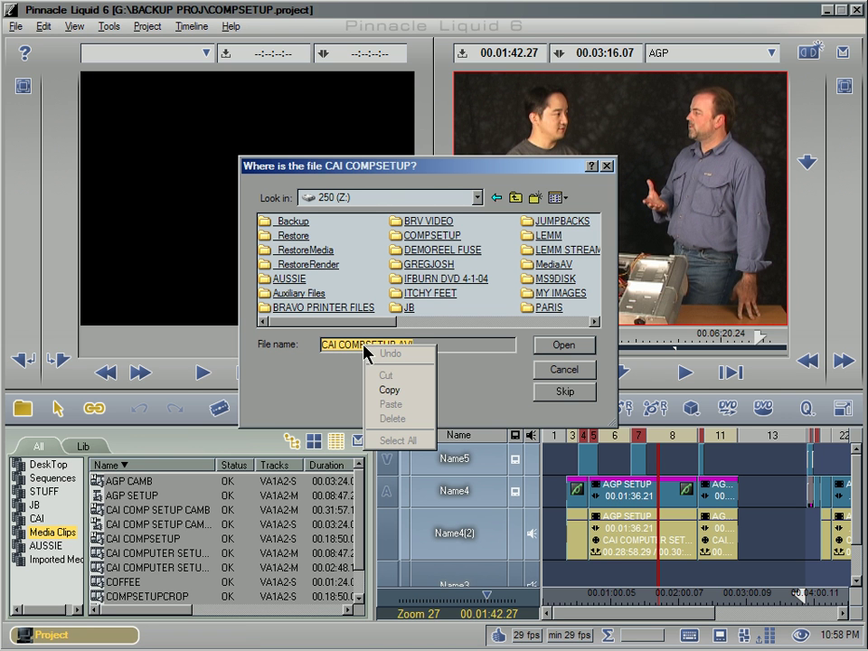
left_click(387, 391)
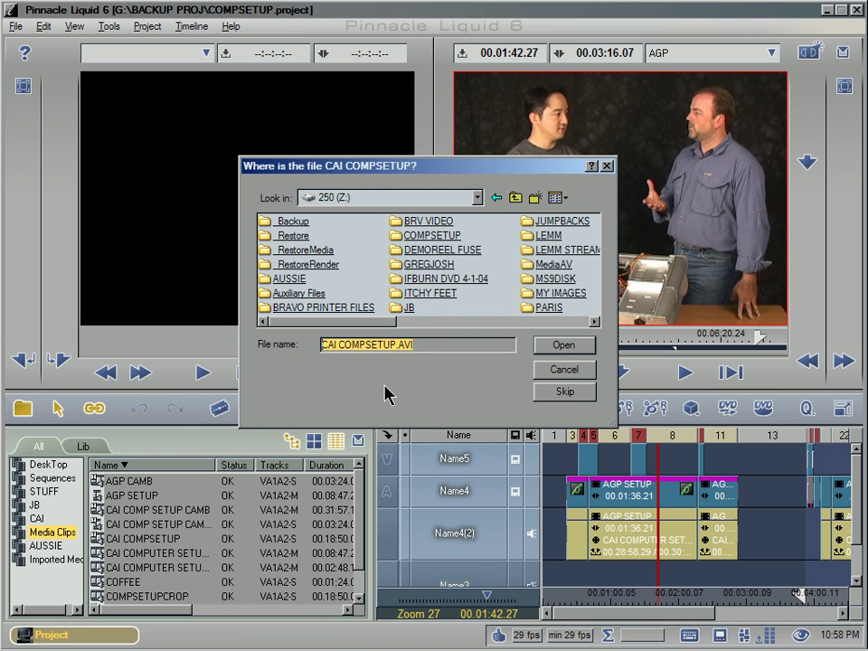
Step: Run Search Media for CAI COMPSETUP.AVI on local drives, excluding image files
left_click(570, 375)
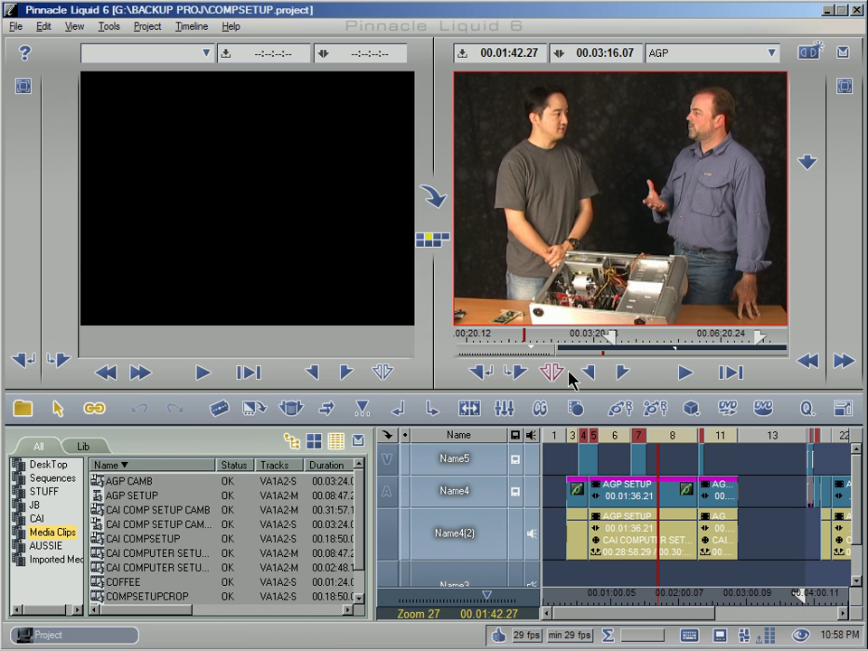
left_click(14, 27)
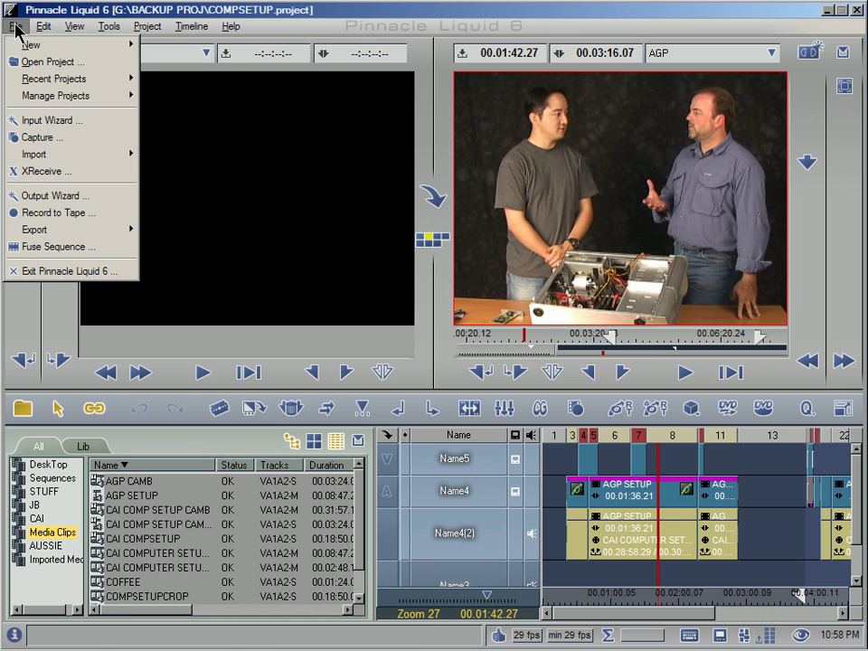
mouse_move(117, 154)
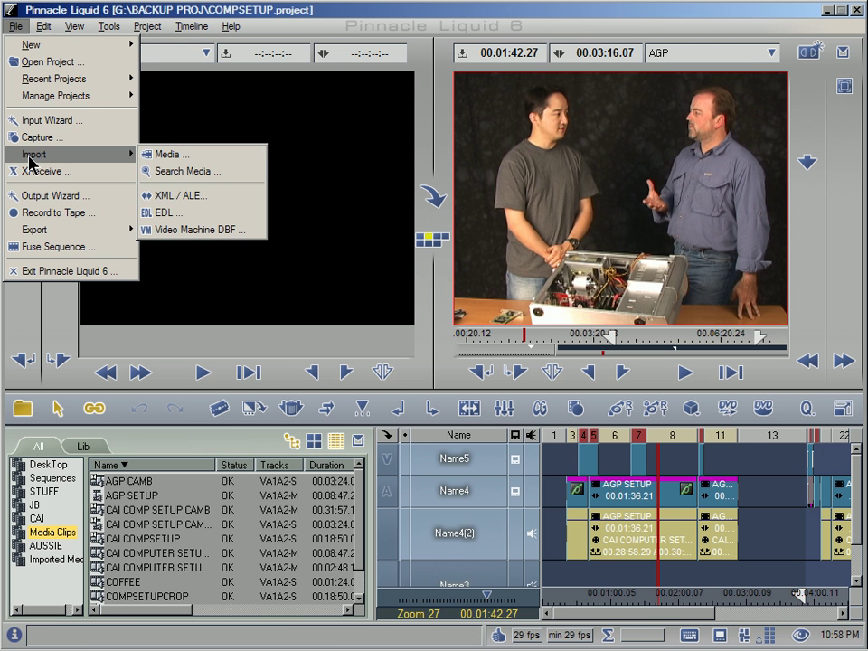
left_click(209, 172)
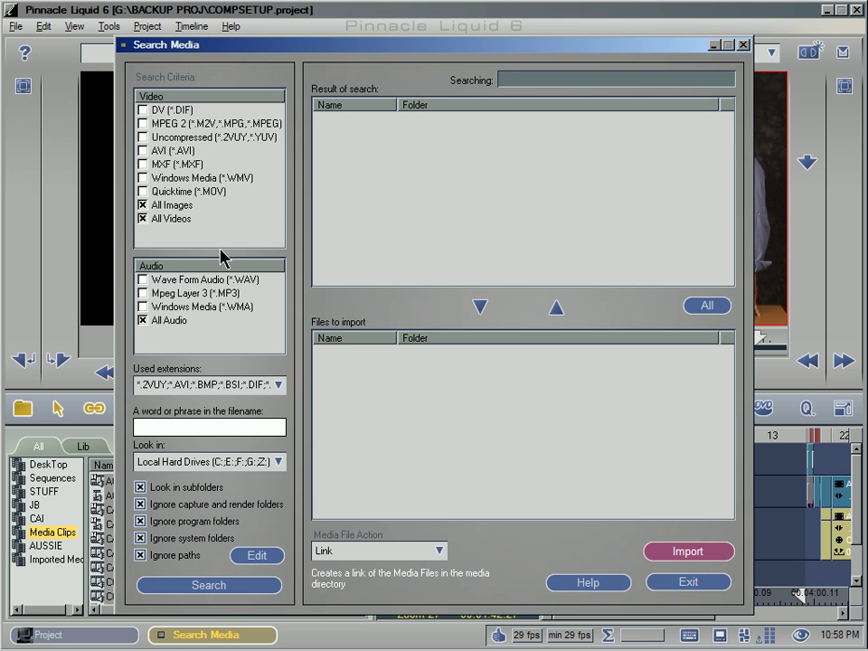
left_click(143, 206)
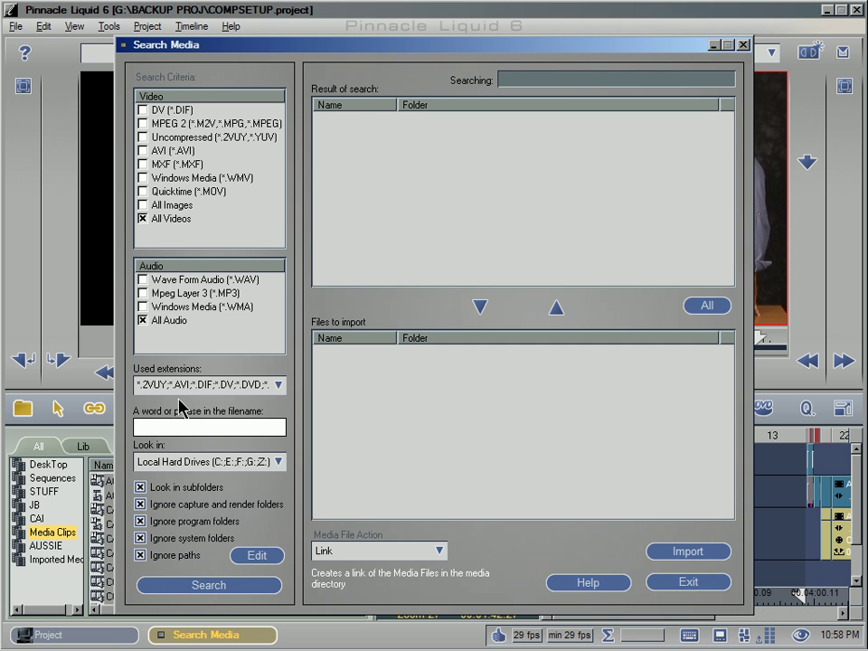
right_click(181, 428)
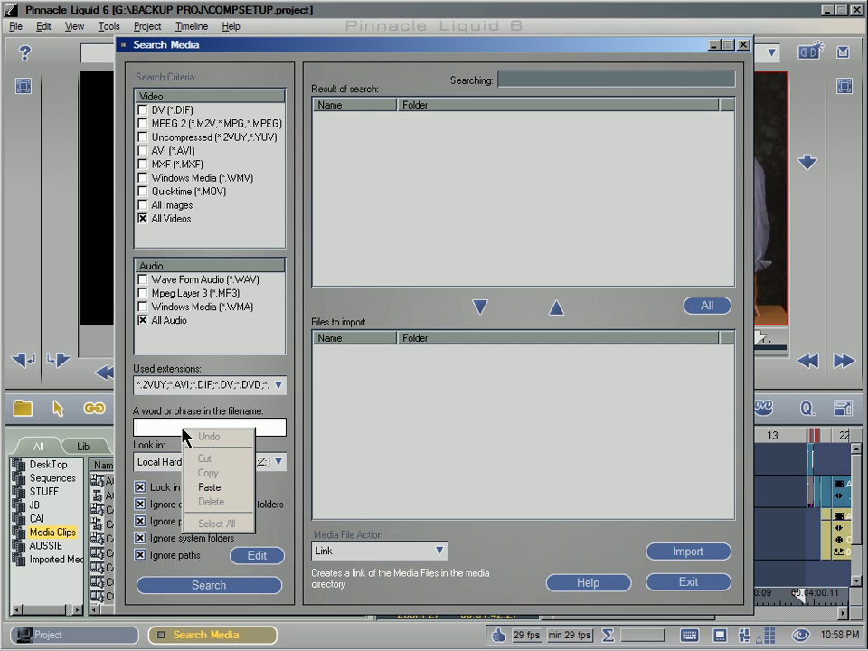
left_click(197, 490)
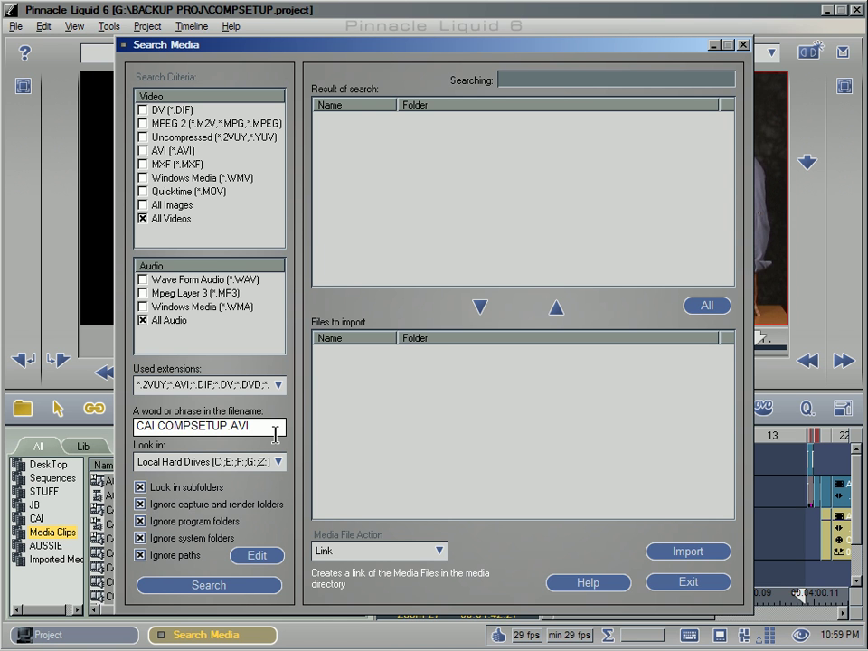
left_click(209, 585)
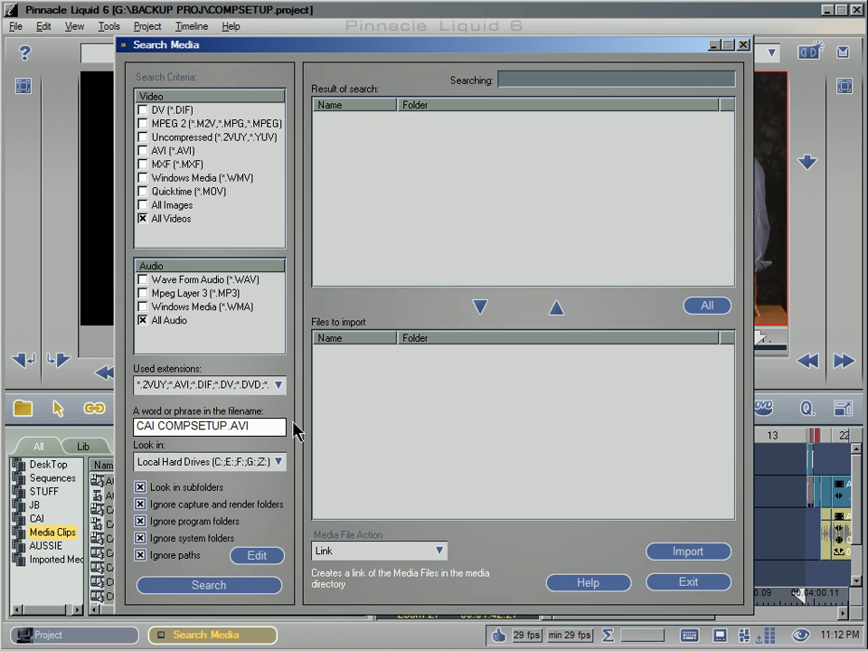
Step: Scrub to 00:01:12.05, show bin thumbnails, and load CAI COMP SETUP CAMB into the source viewer
left_click(688, 583)
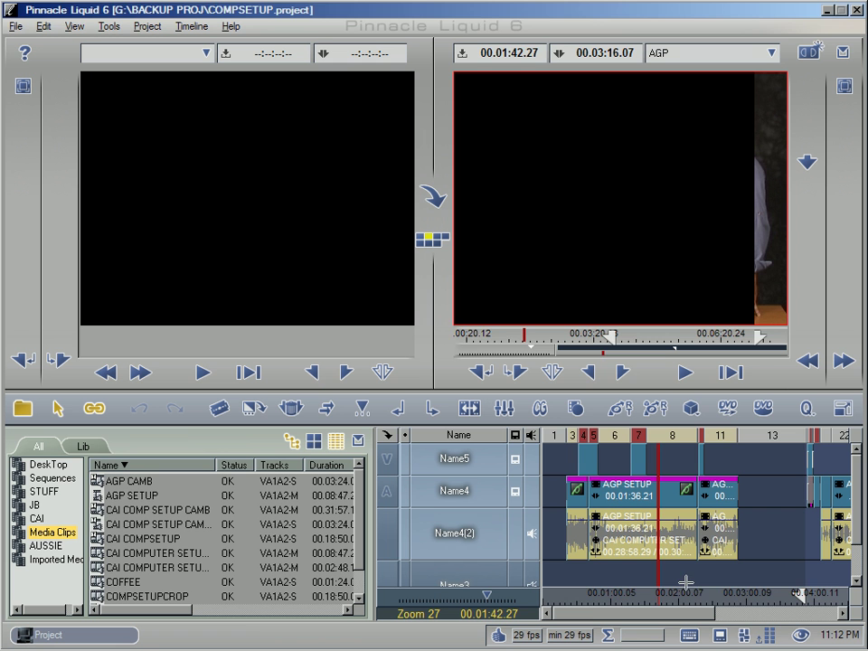
left_click(588, 604)
left_click_drag(588, 604, 702, 611)
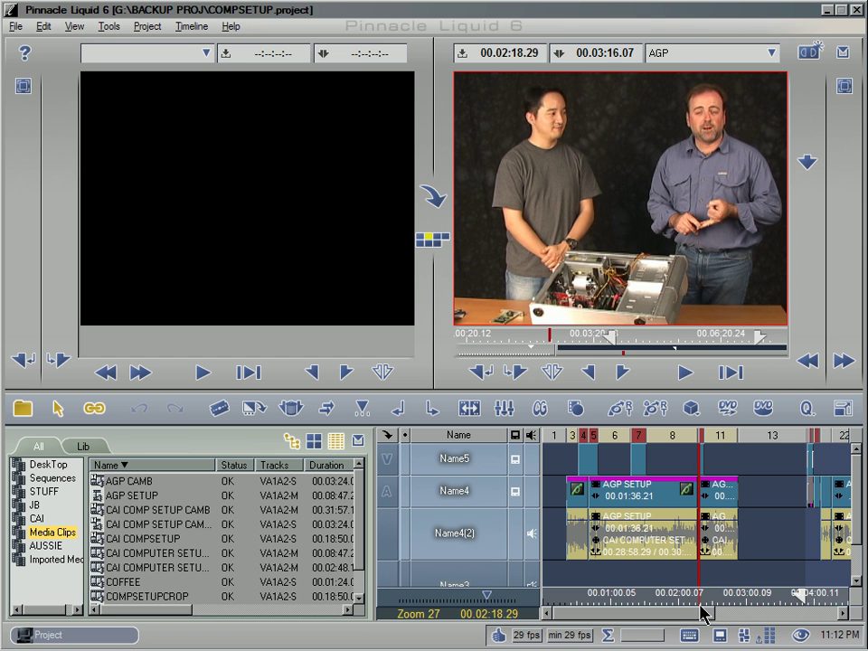
left_click(316, 443)
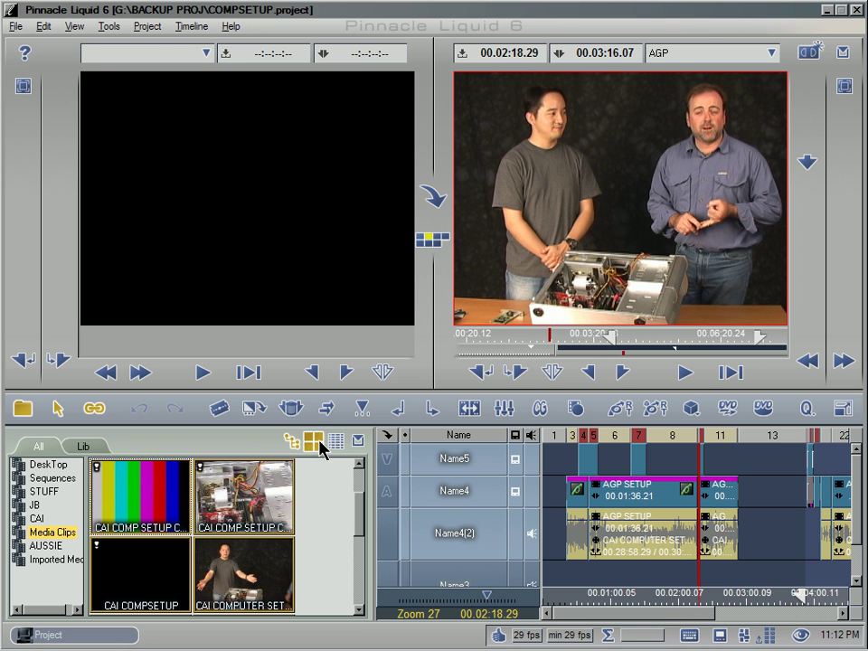
double_click(258, 511)
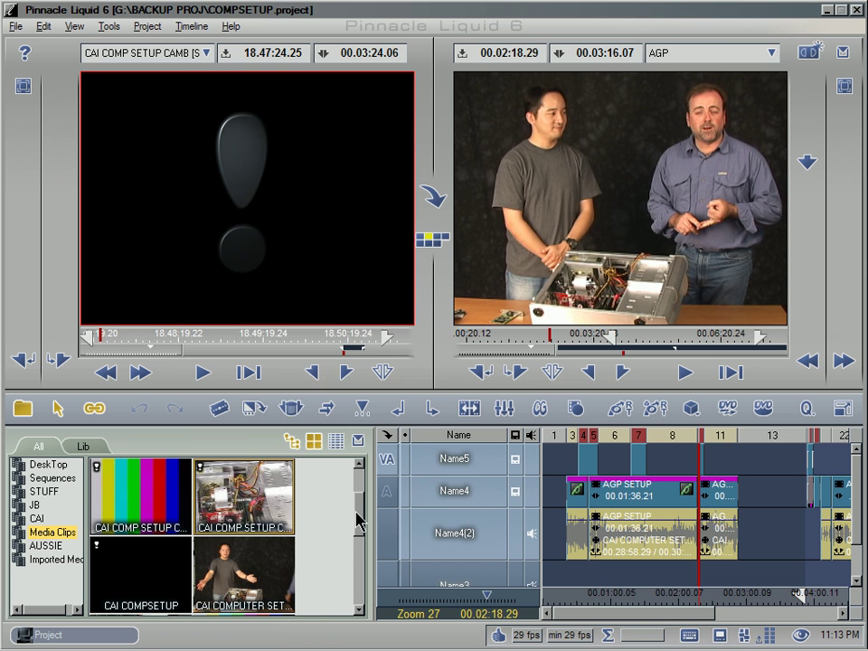
right_click(243, 516)
left_click(248, 489)
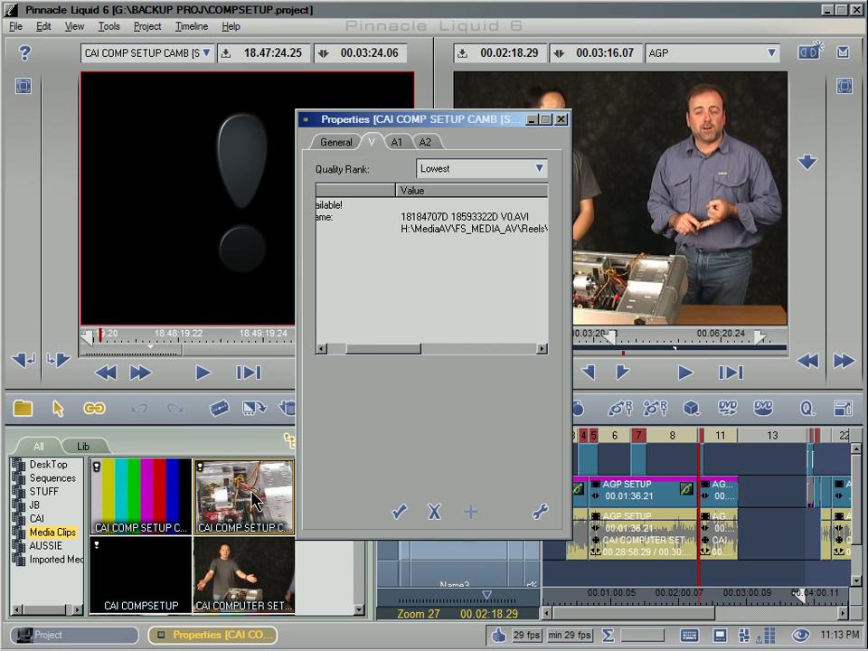
left_click(337, 143)
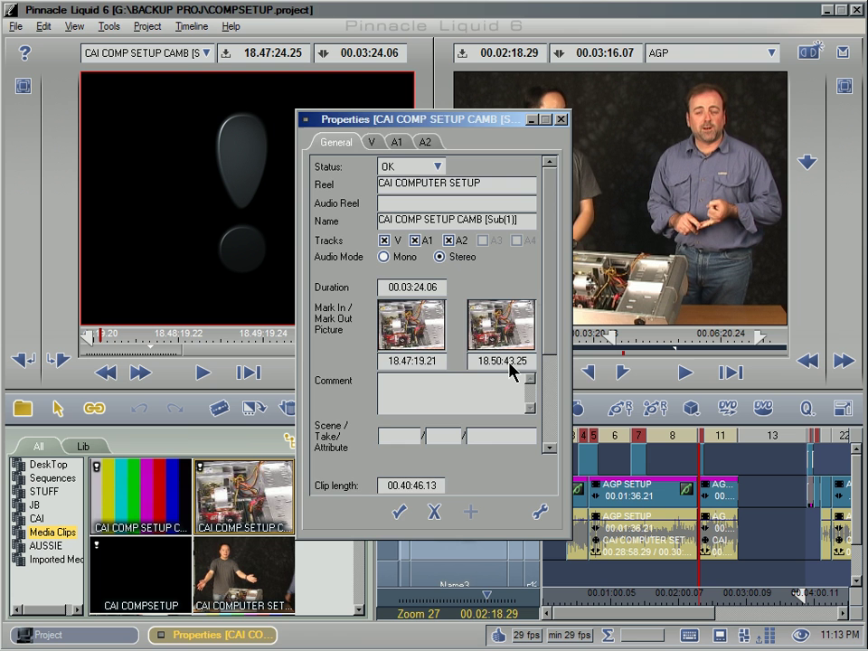
key("Escape")
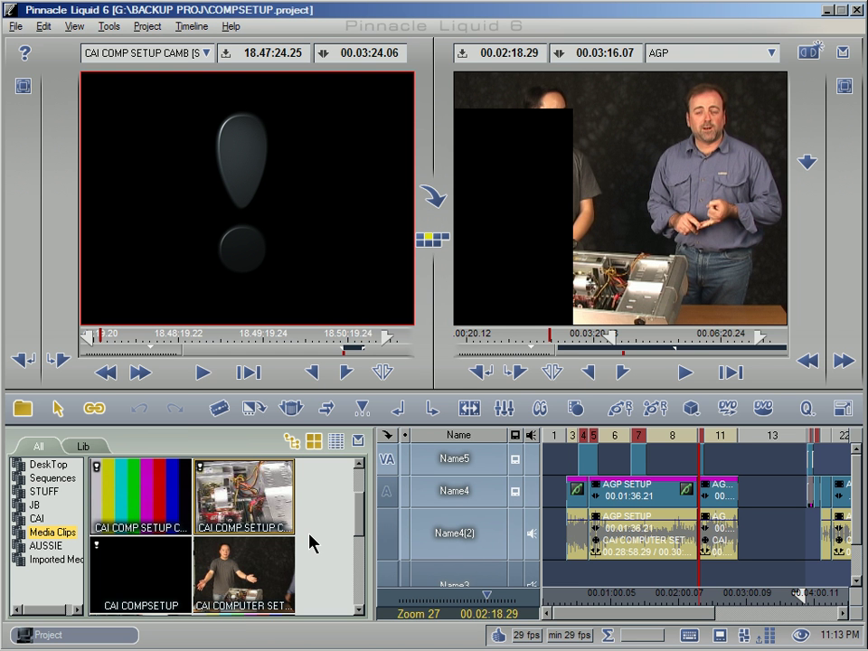
right_click(147, 498)
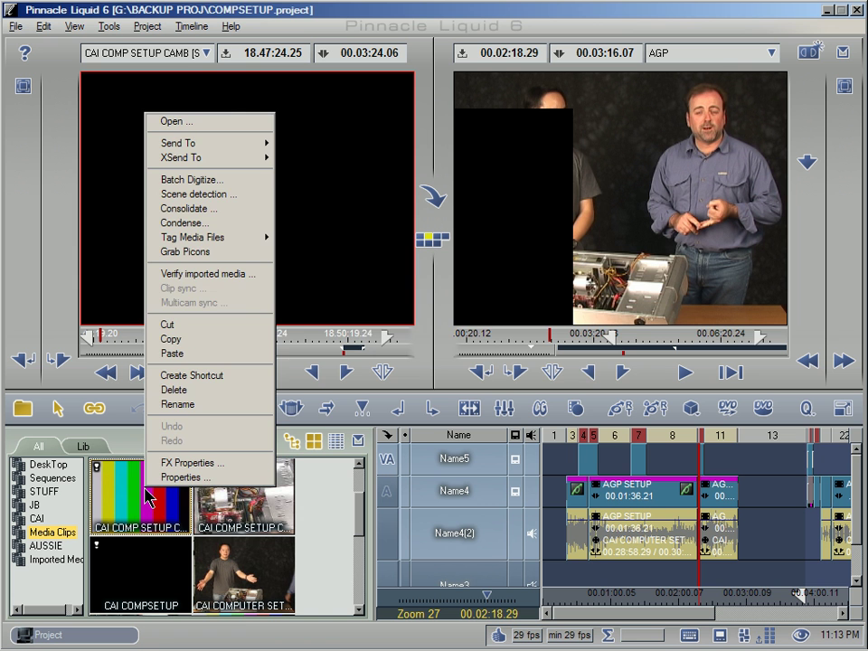
left_click(221, 180)
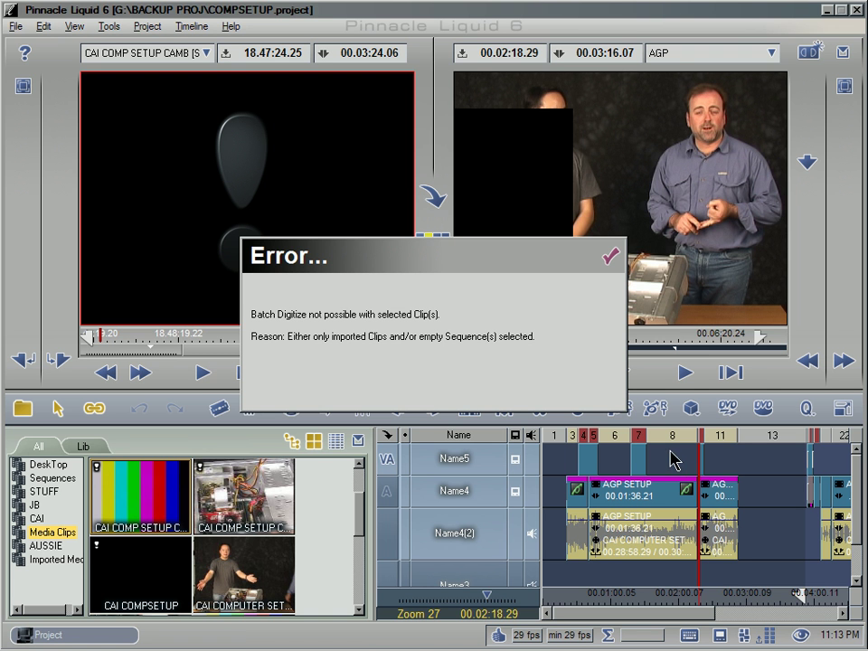
left_click(612, 262)
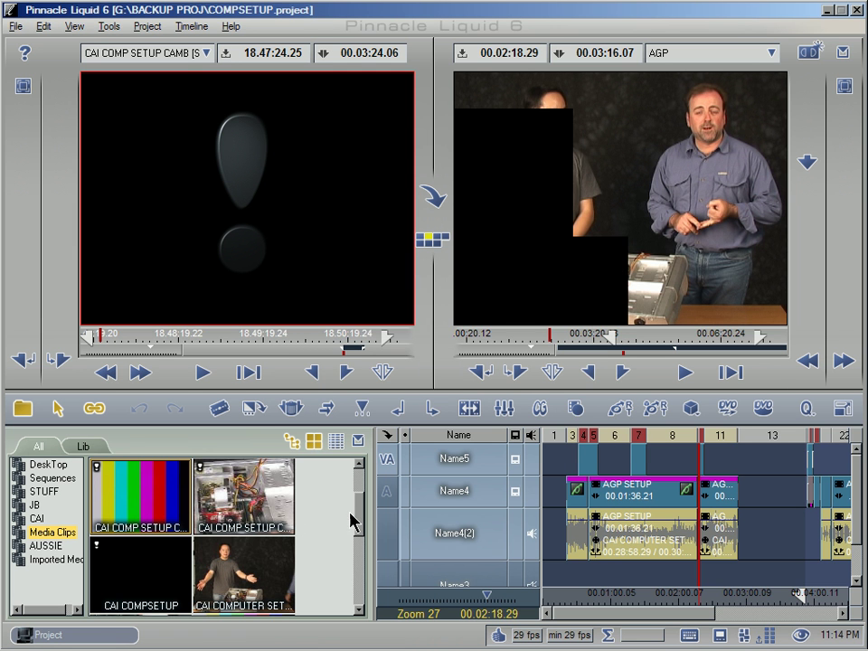
left_click_drag(361, 519, 363, 503)
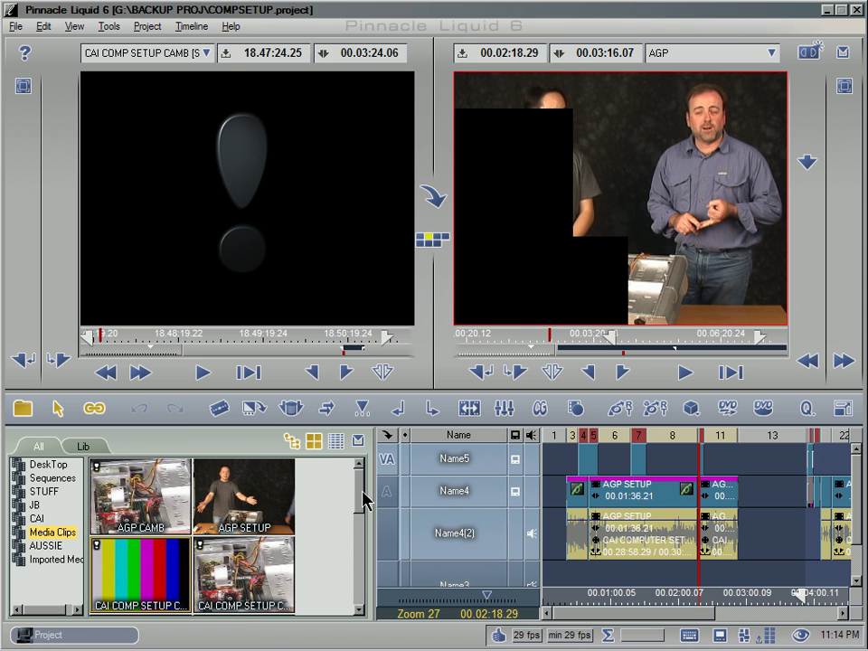
right_click(163, 500)
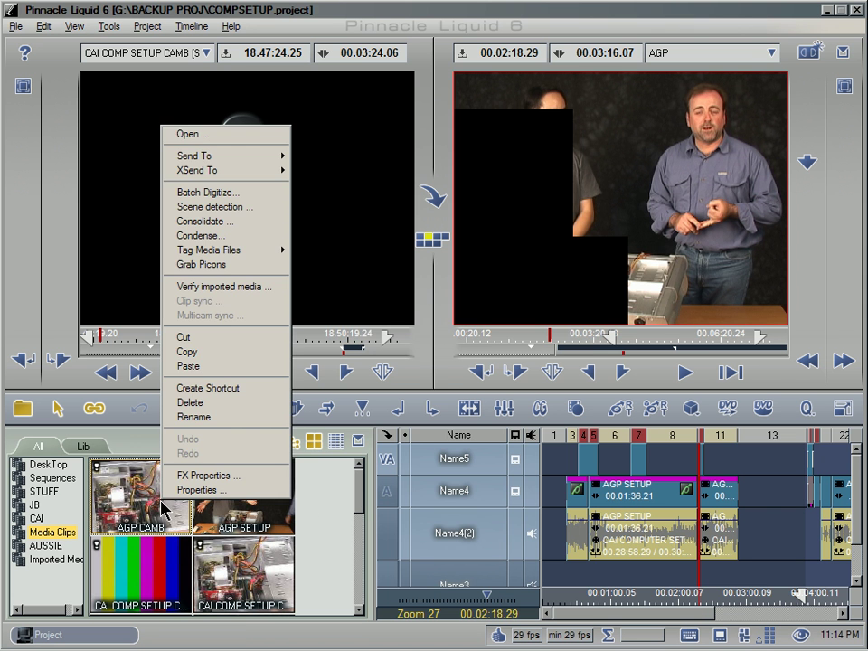
left_click(176, 490)
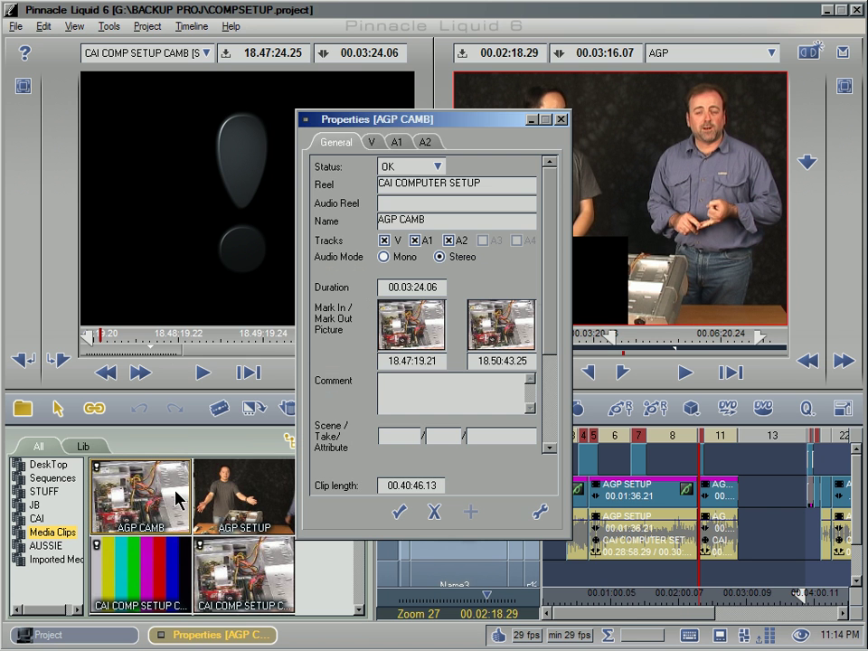
left_click(375, 144)
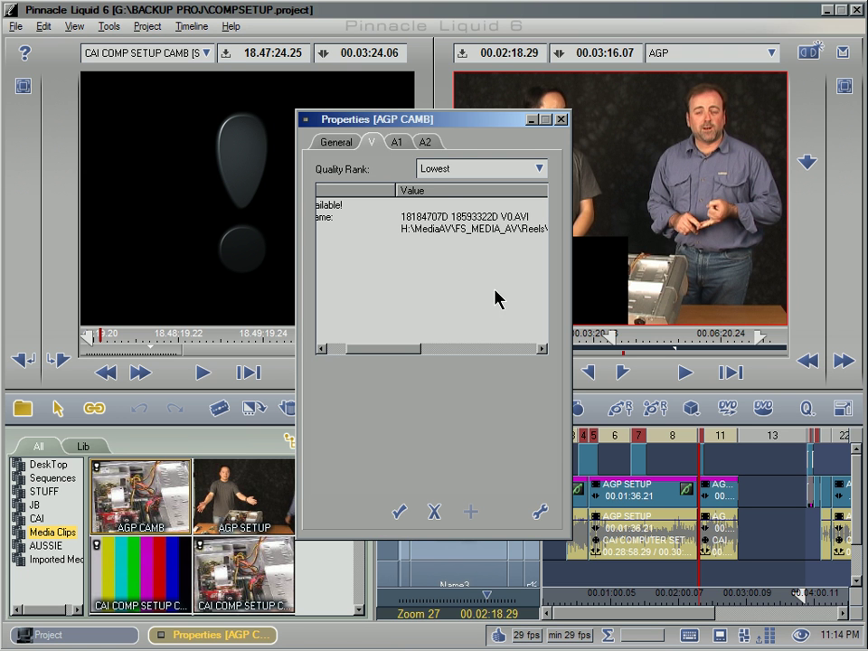
left_click(351, 146)
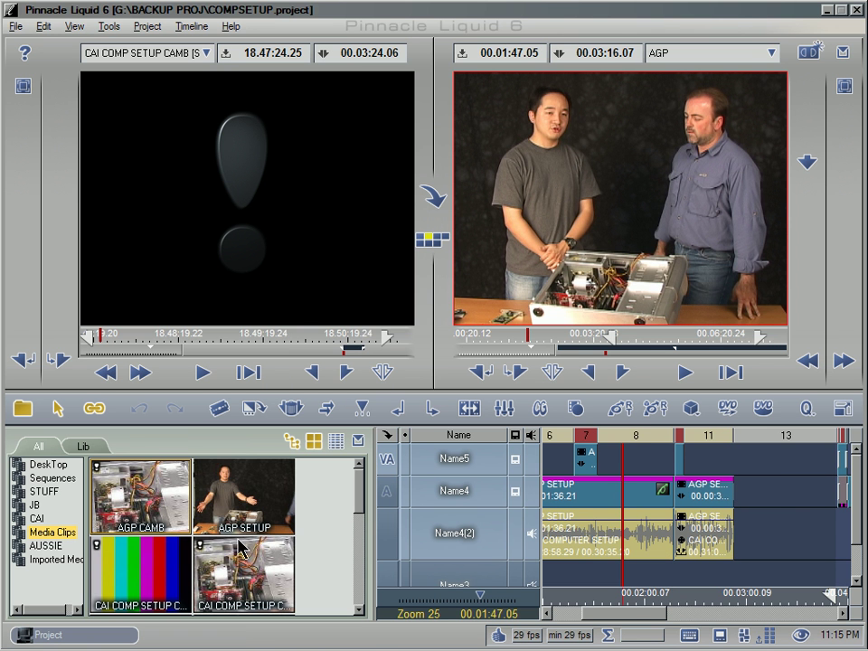
Step: In the STUFF bin, view SMPTE Color Bars' source: SMPTE Color Bars.TIF in Pinnacle TestPattern\Ntsc
left_click(47, 491)
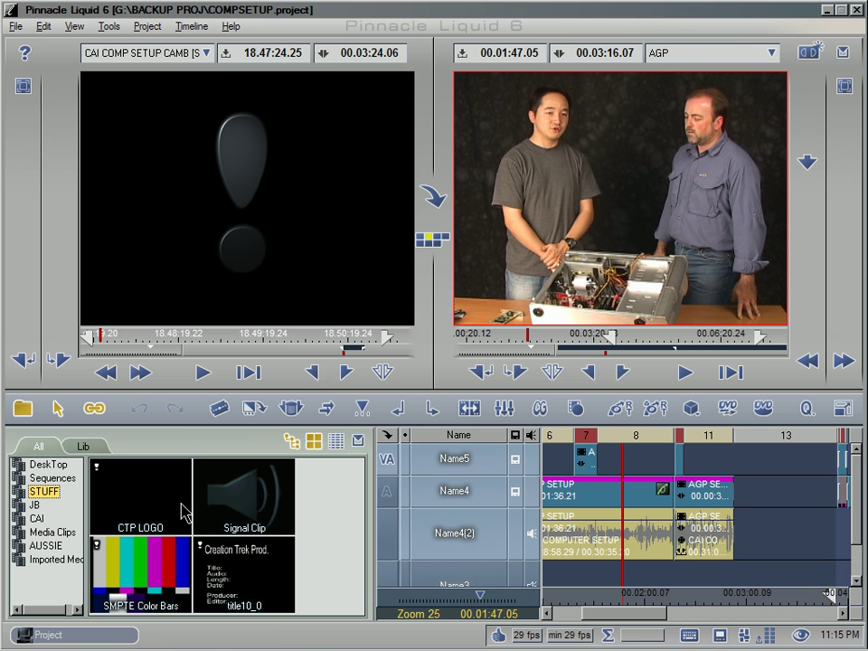
right_click(157, 577)
left_click(158, 562)
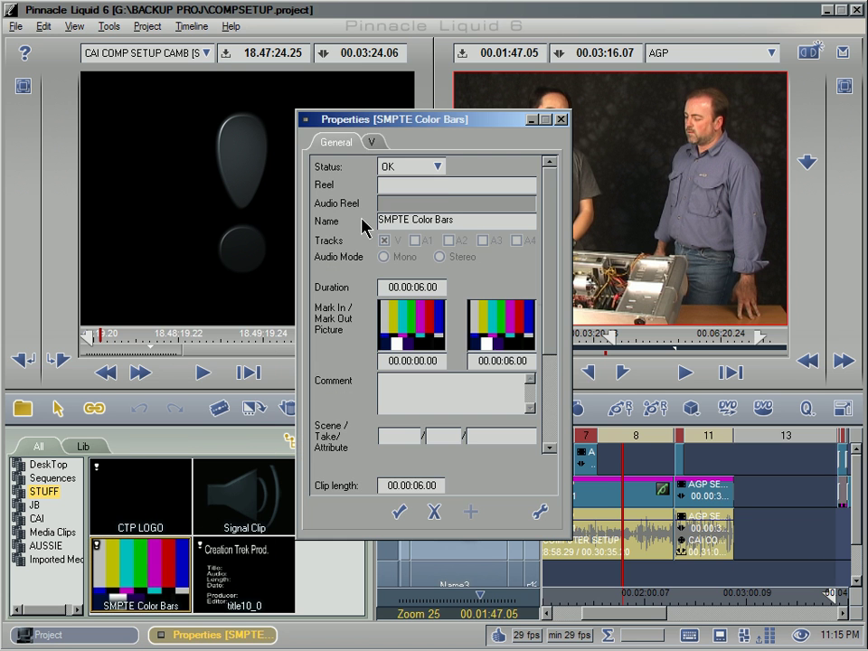
left_click(371, 142)
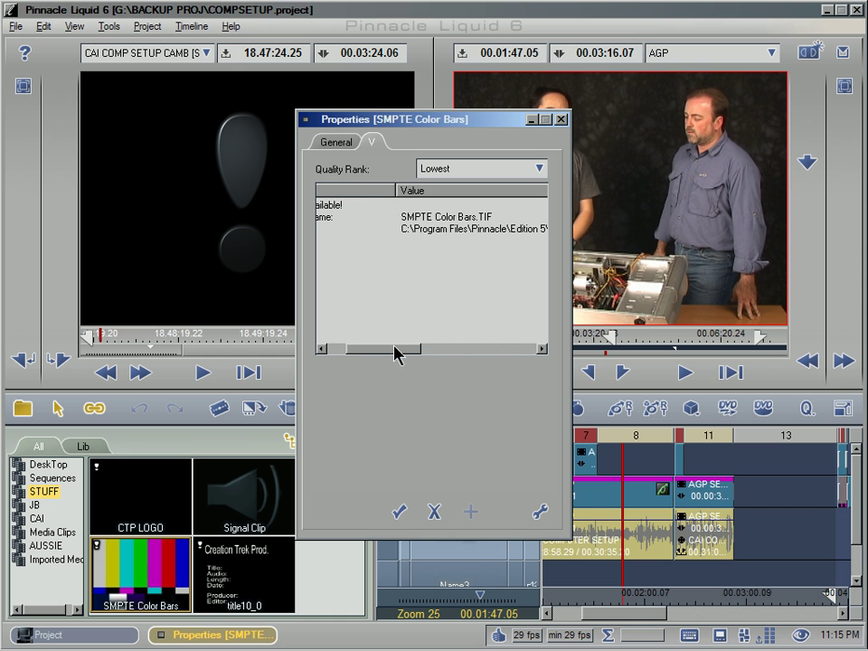
left_click_drag(396, 353, 431, 351)
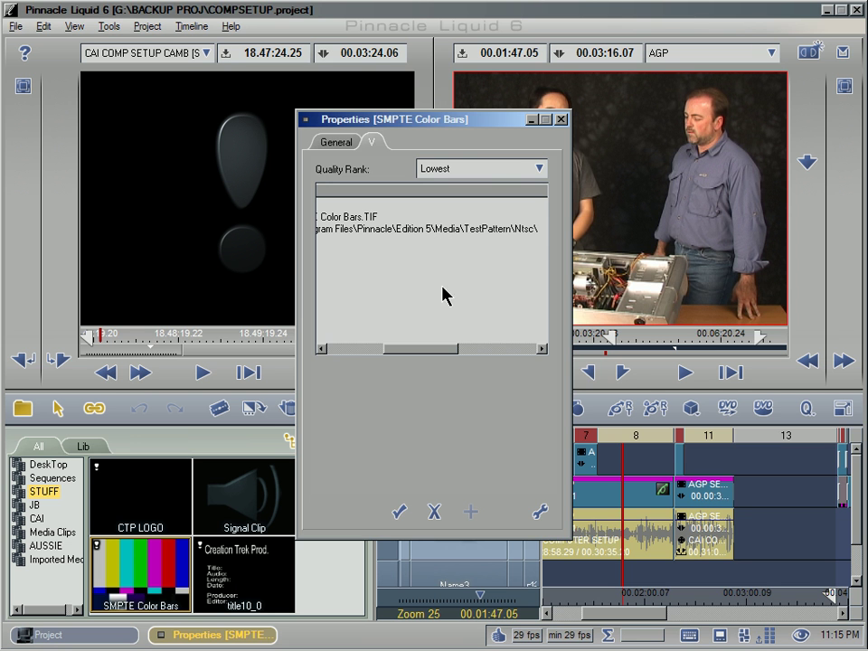
left_click(434, 512)
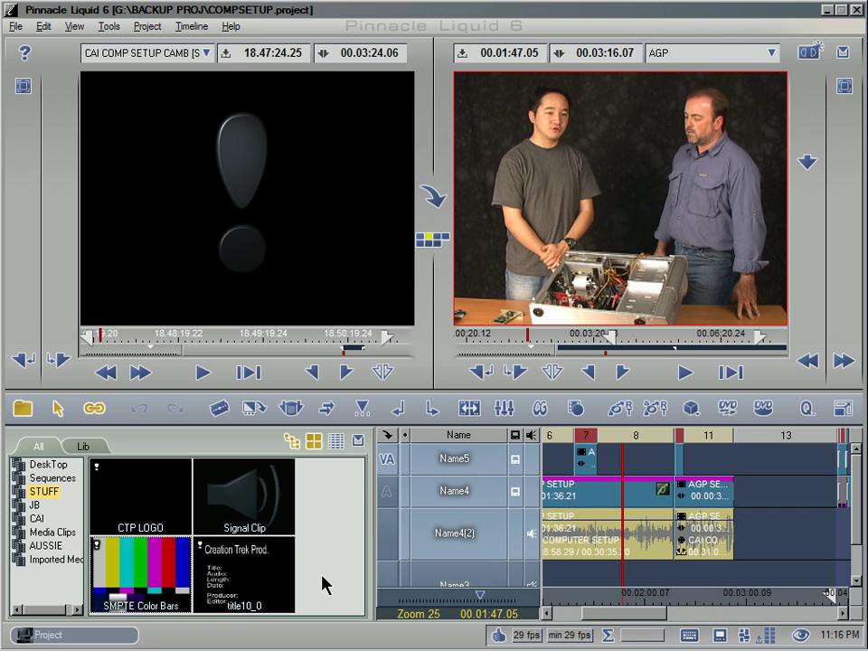
Step: Start a media clip import into the STUFF bin and browse to C:\Program Files\Liquid.6
right_click(322, 547)
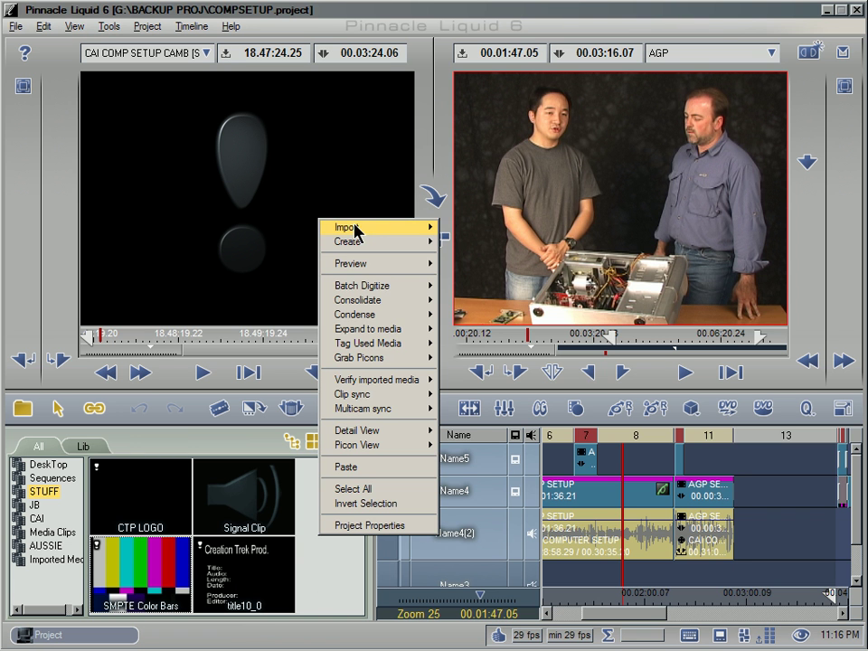
mouse_move(353, 227)
left_click(467, 227)
left_click(427, 198)
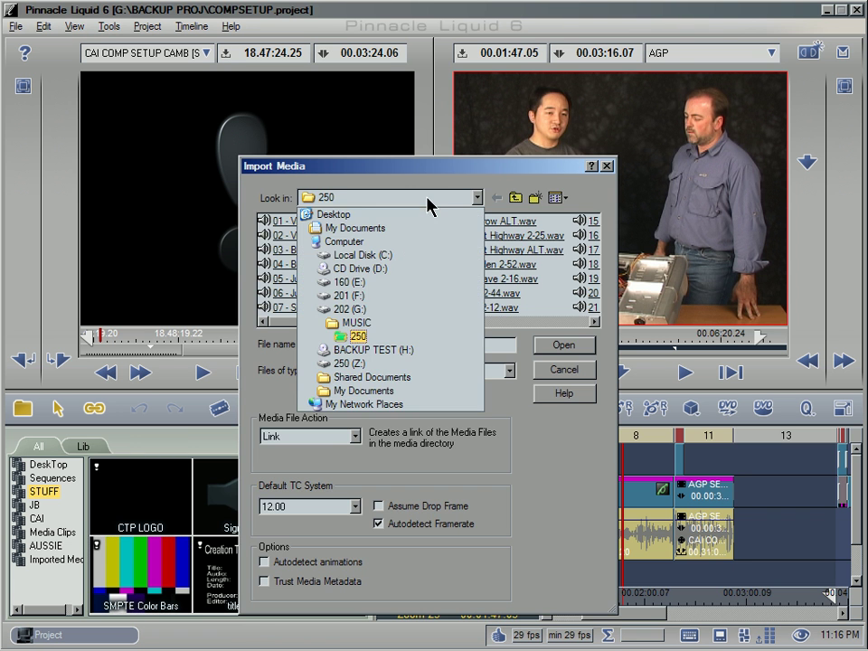
left_click(380, 255)
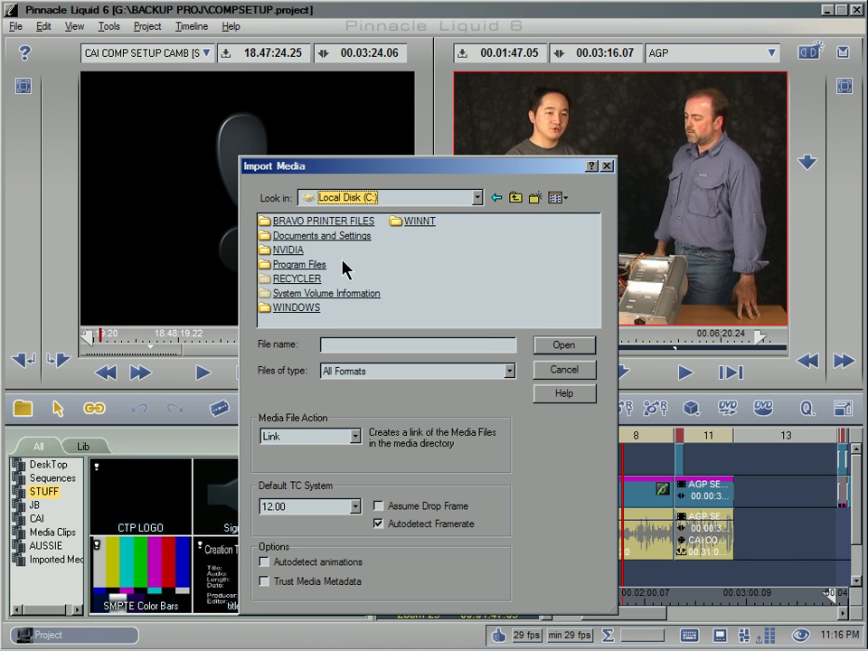
double_click(307, 265)
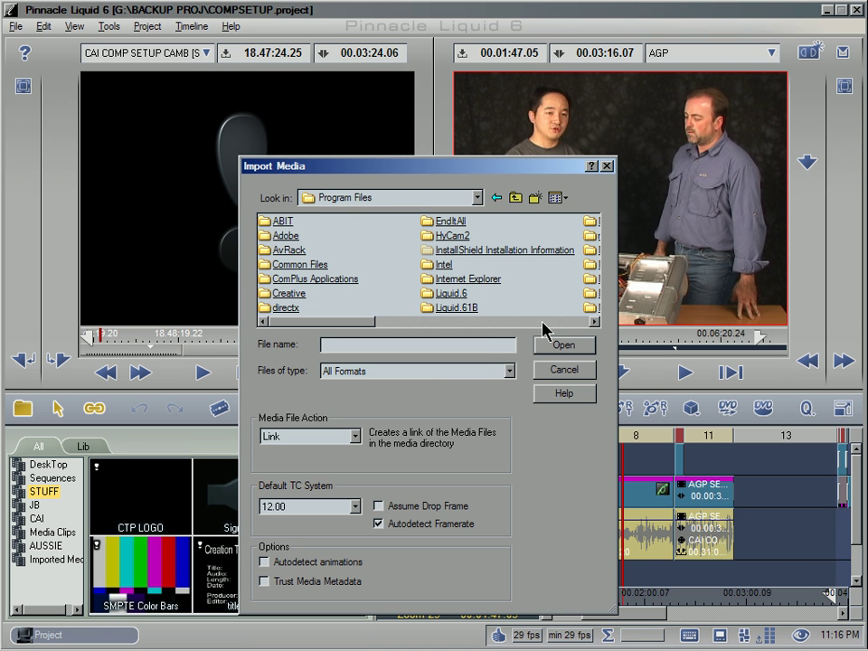
double_click(457, 294)
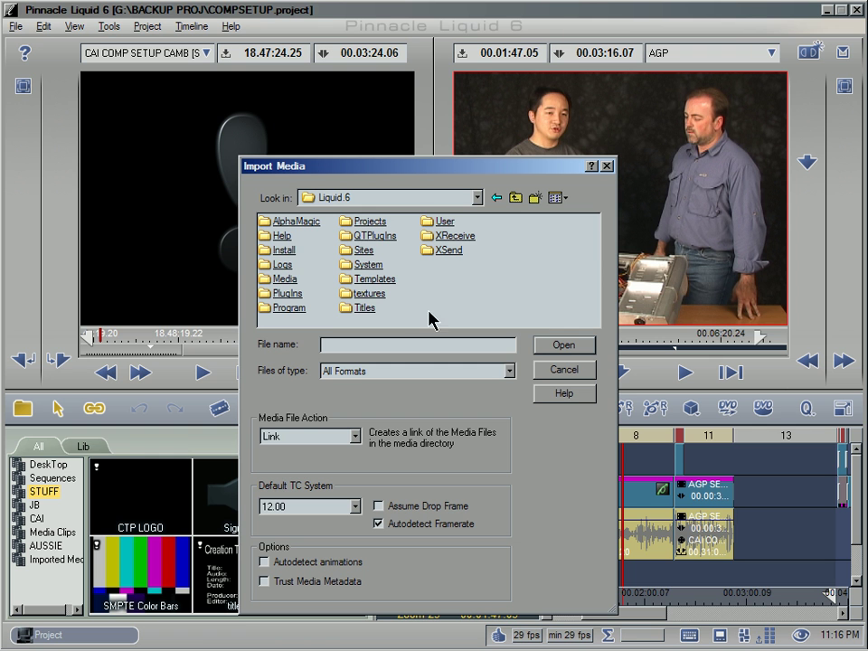
Step: Import SMPTE Color Bars.tif from Media\TestPattern\Ntsc as a linked clip
double_click(286, 280)
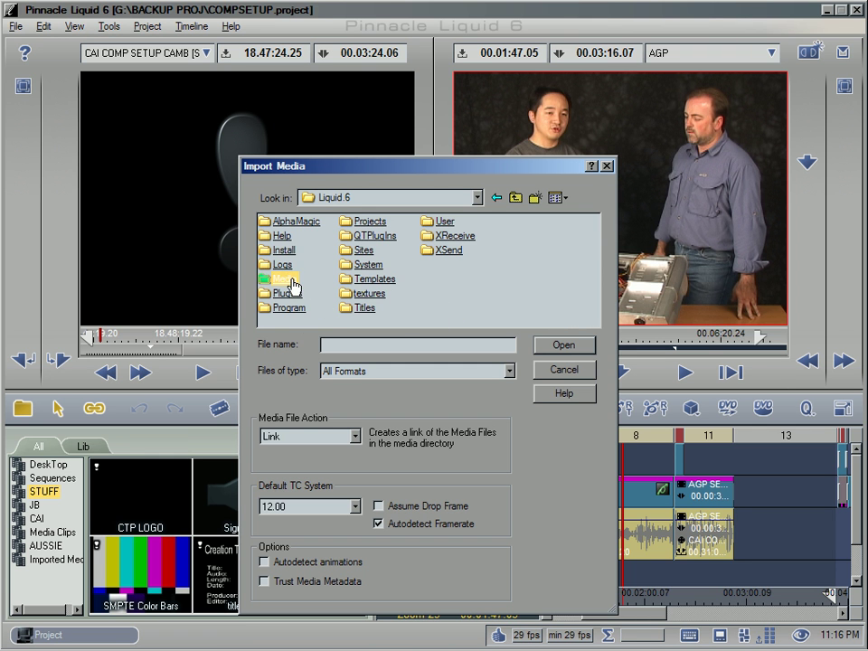
left_click(298, 251)
key("Return")
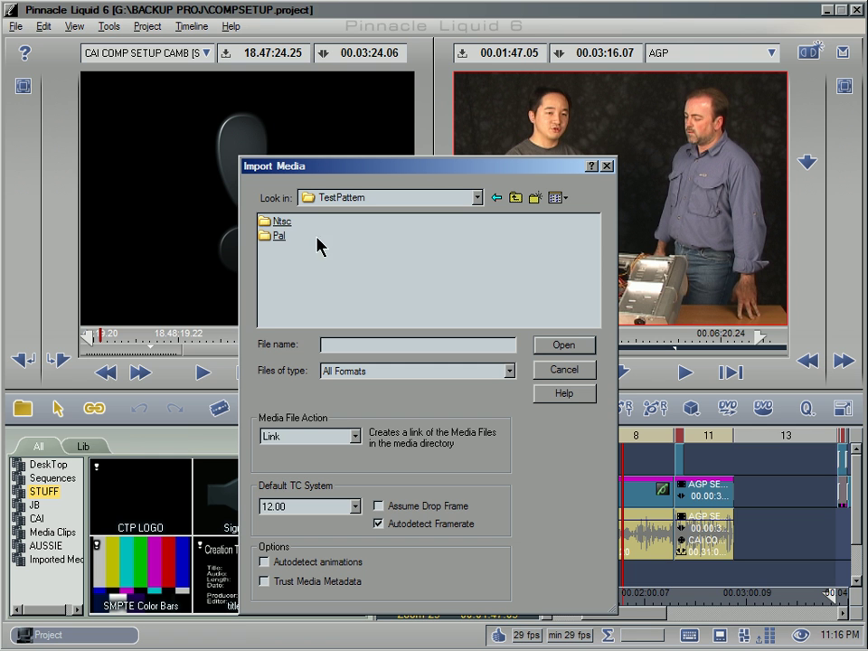
left_click(278, 222)
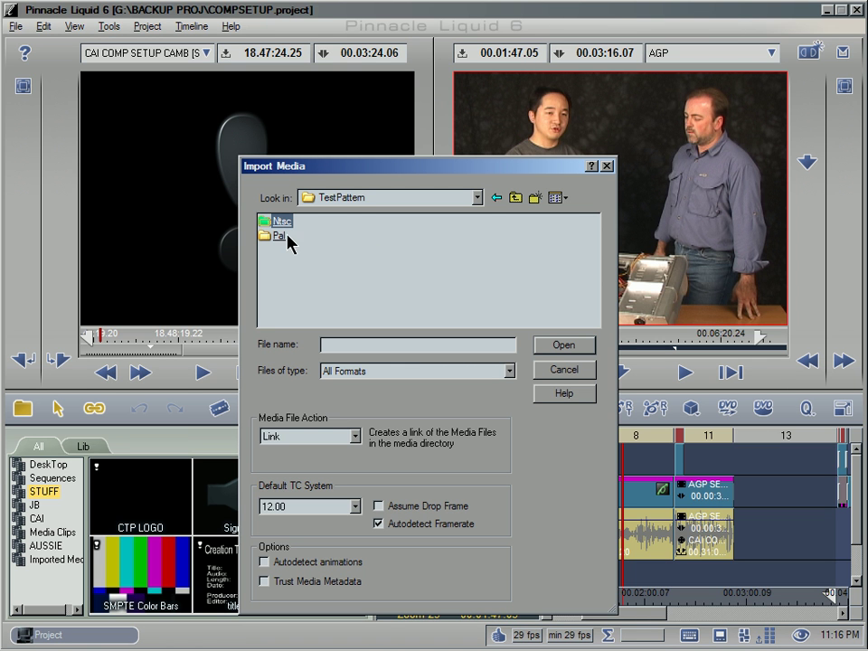
key("Return")
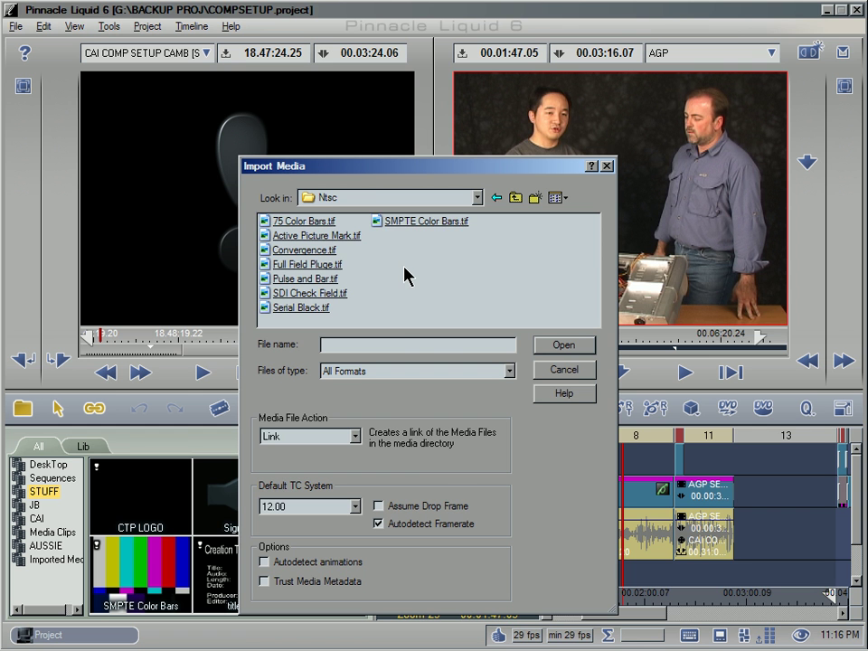
left_click(423, 221)
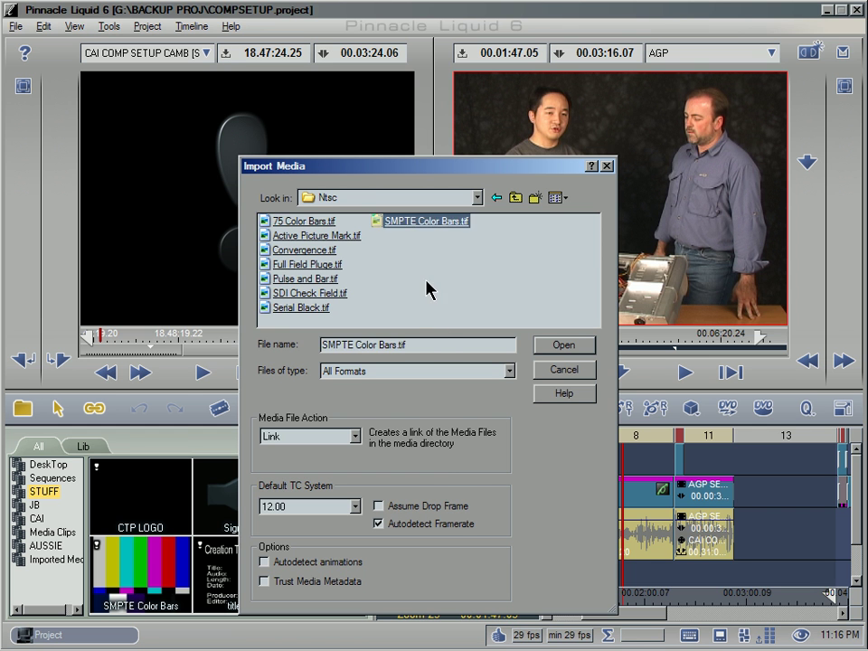
key("Return")
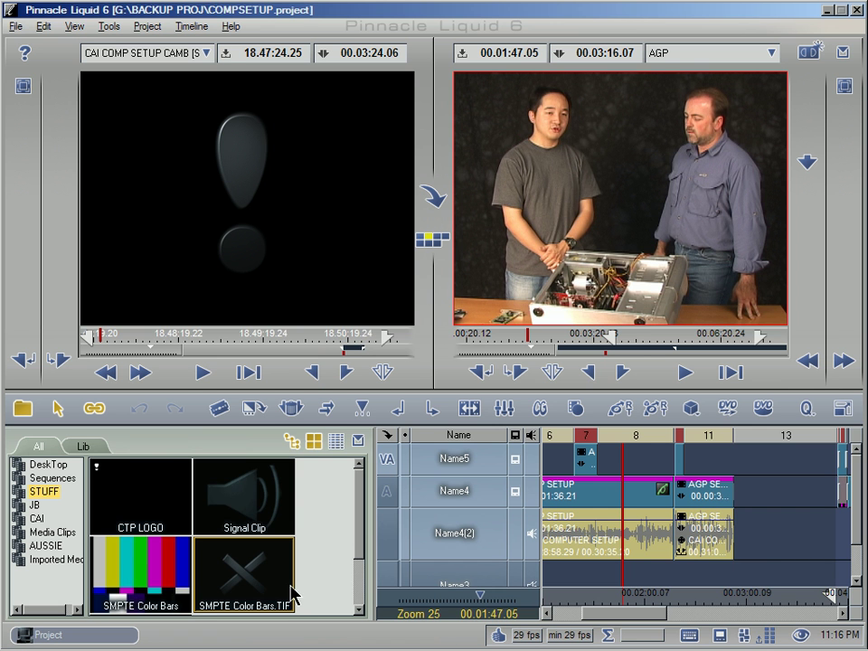
Step: Show the CAI bin's title clips and open CAICOMP1 with TitleDeko
key("Down")
key("Down")
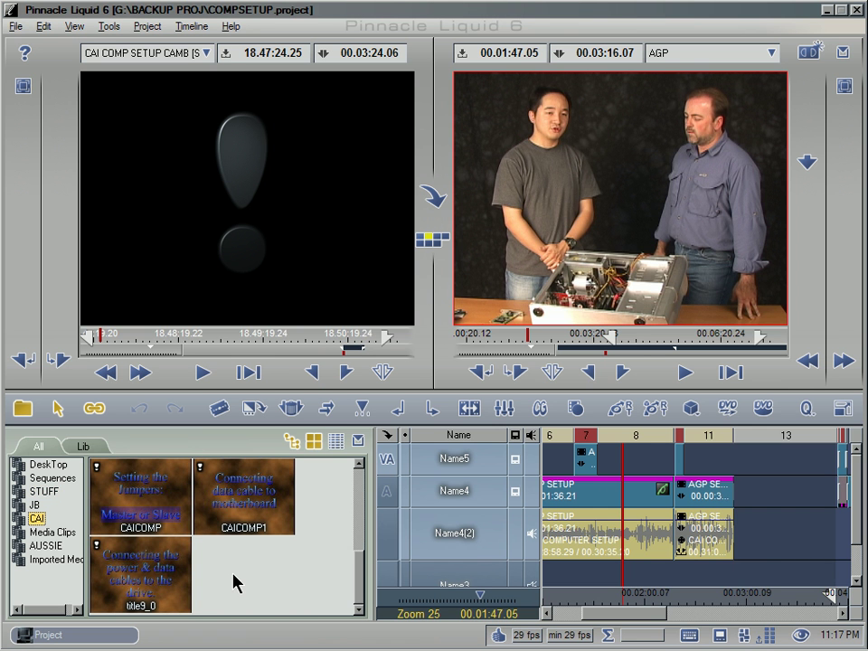
right_click(234, 515)
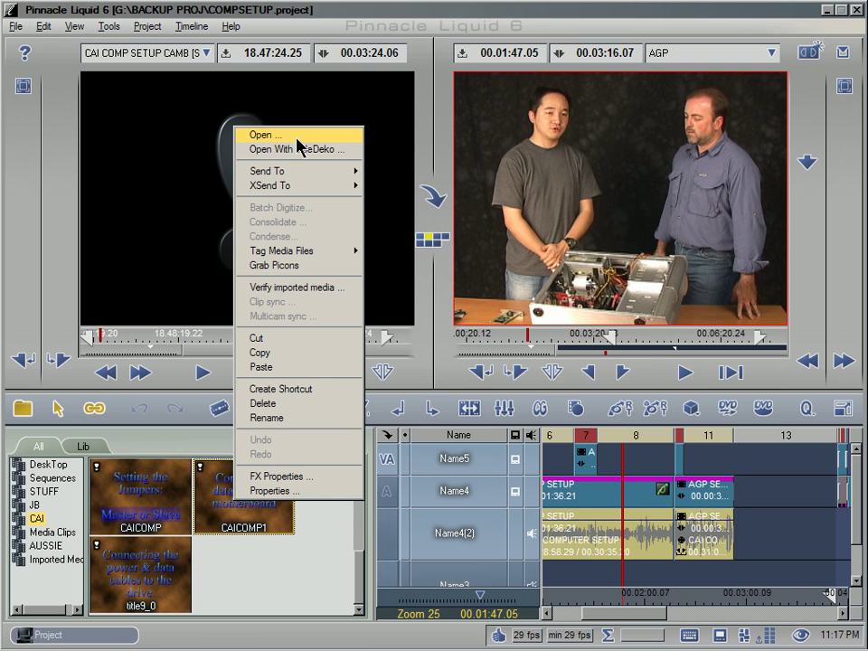
left_click(249, 150)
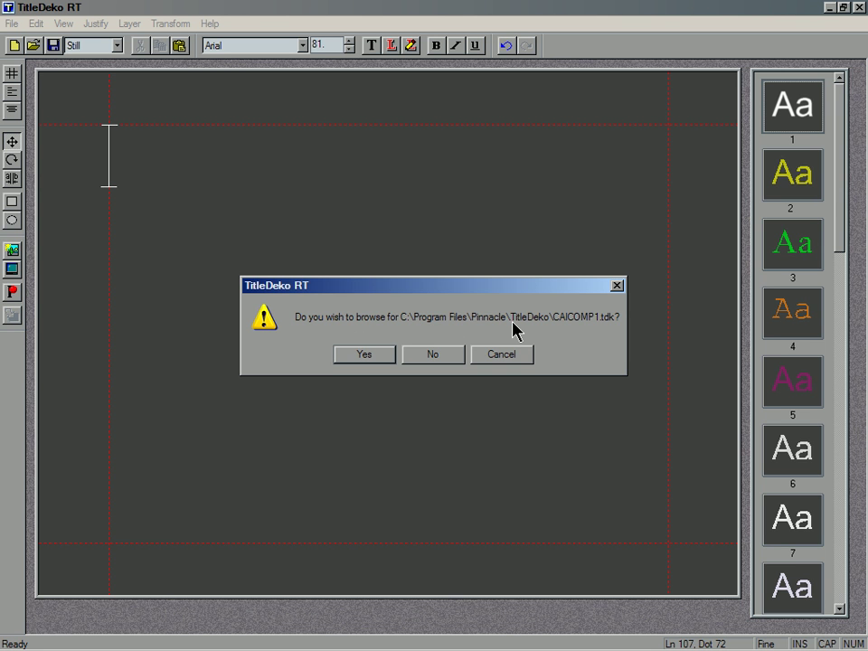
Step: Agree to browse for CAICOMP1.tdk, stay in the TitleDeko folder, then cancel and close TitleDeko
left_click(371, 357)
left_click(426, 248)
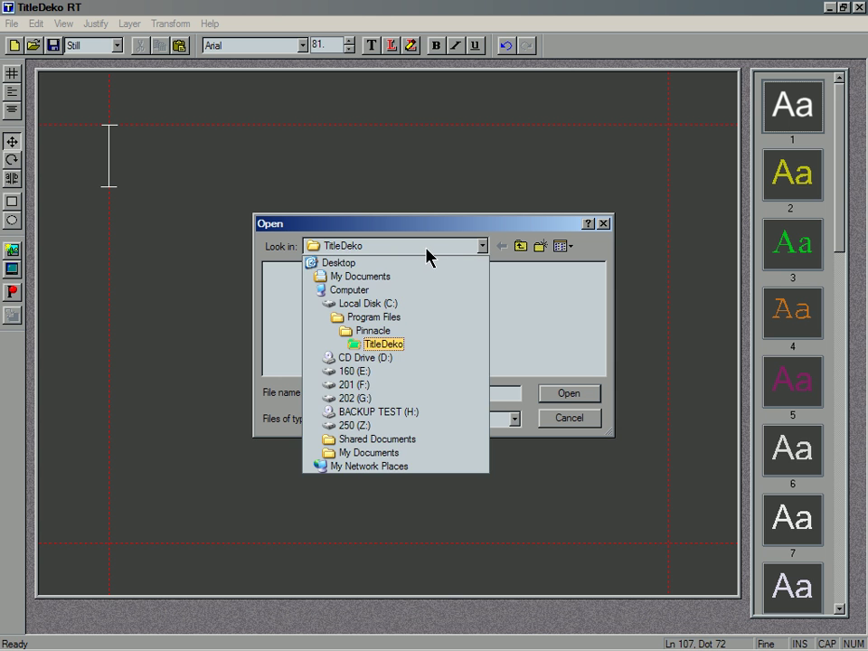
left_click(426, 248)
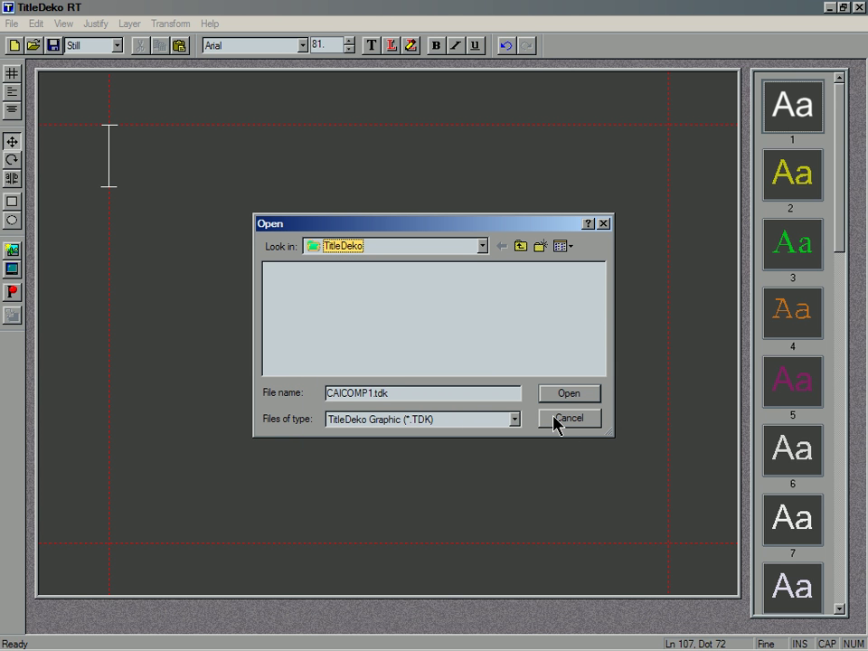
left_click(554, 417)
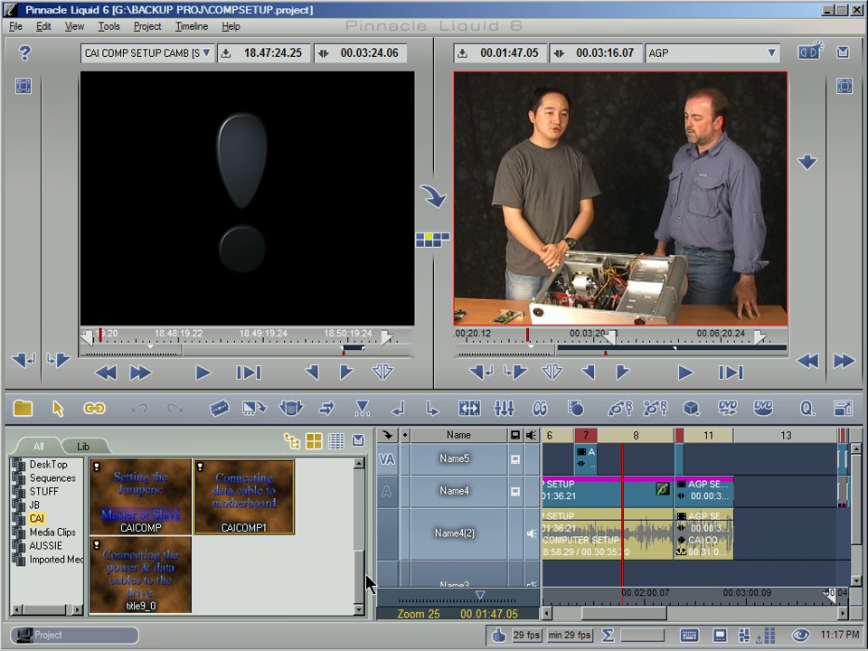
Step: Switch to the AUSSIE bin and verify all imported media in the rack, relinking missing only
left_click(49, 532)
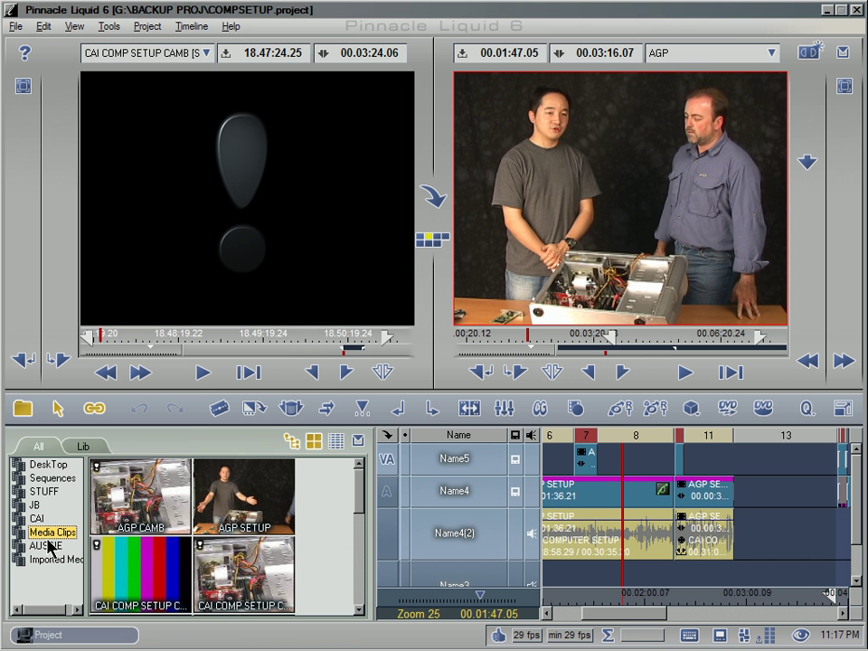
left_click(47, 546)
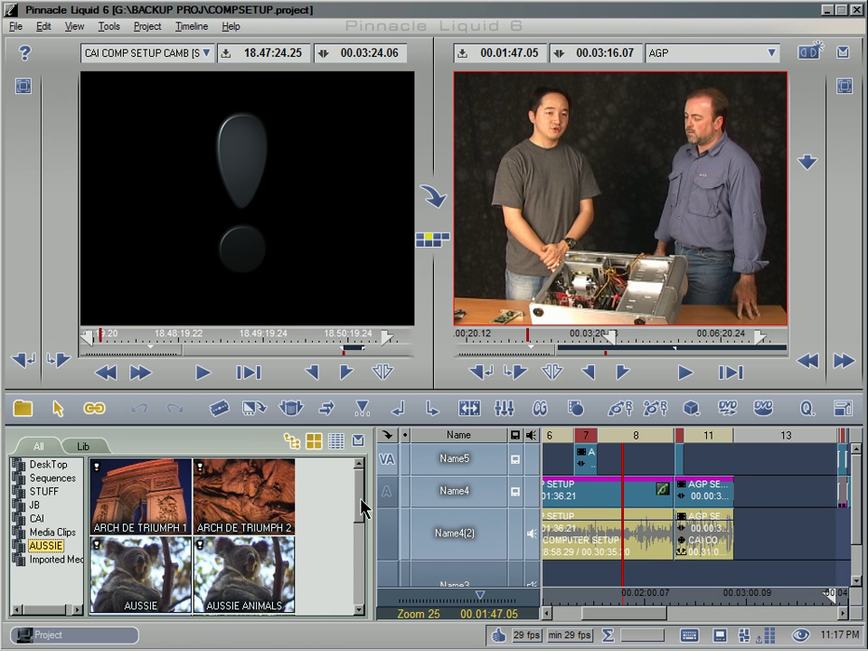
left_click_drag(362, 508, 319, 517)
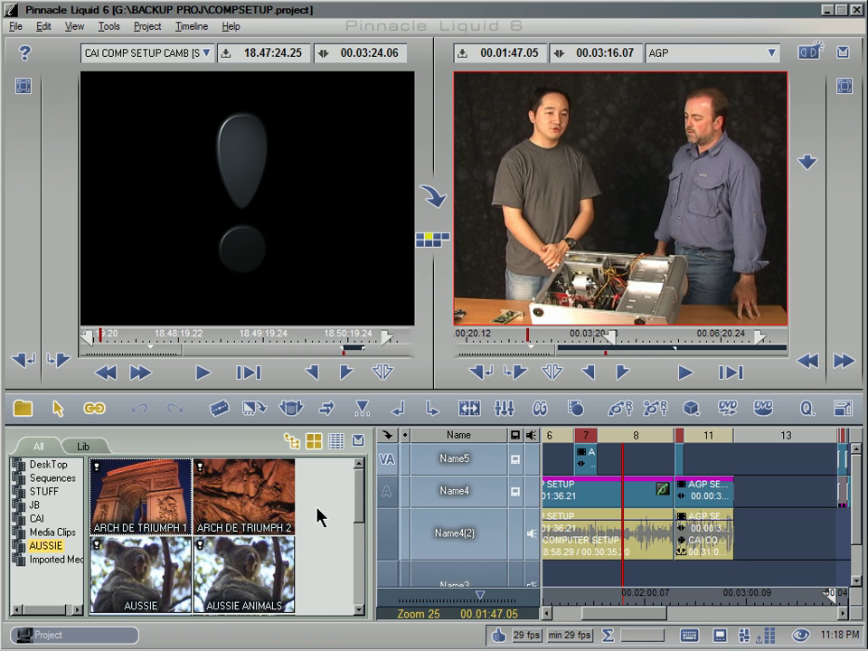
right_click(321, 517)
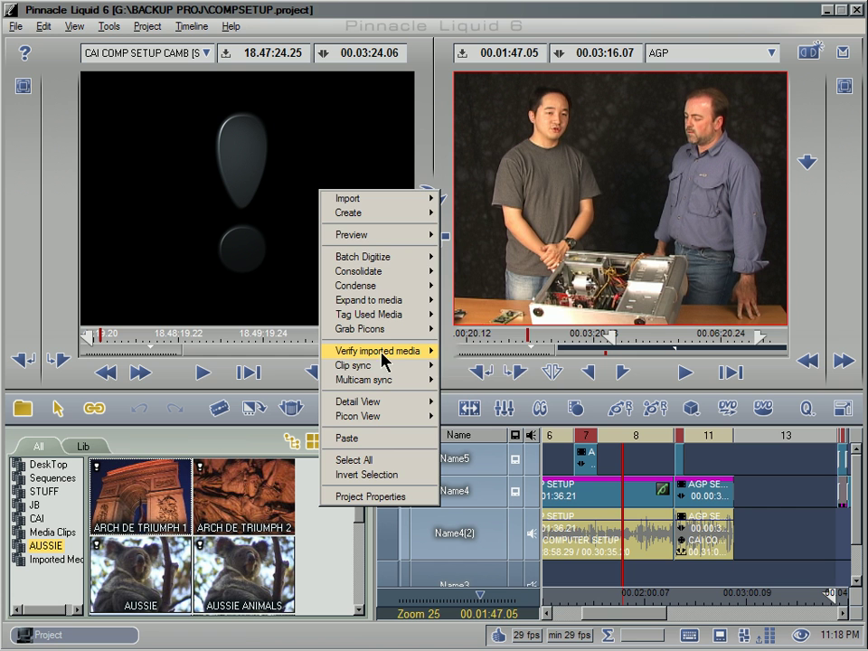
mouse_move(387, 351)
left_click(487, 353)
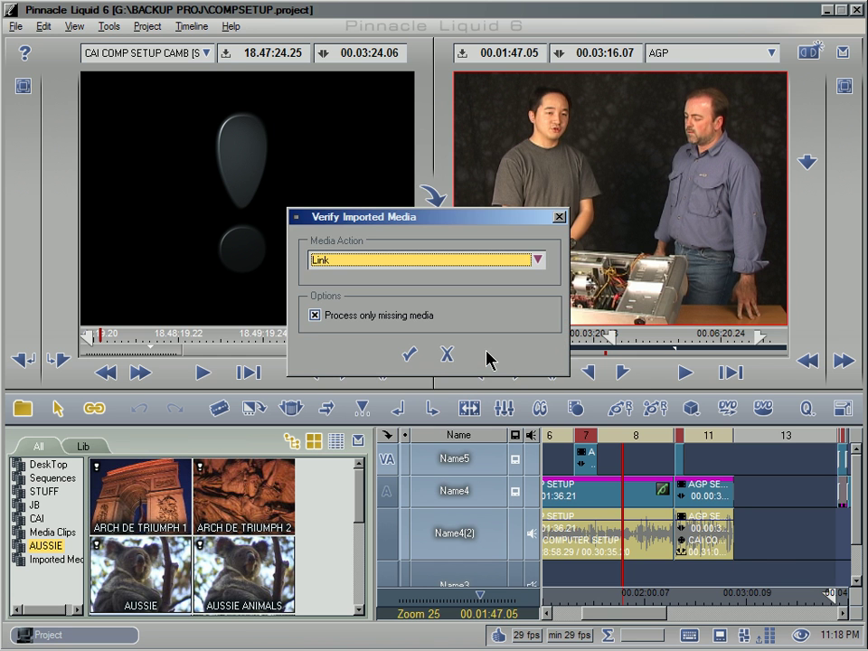
left_click(411, 356)
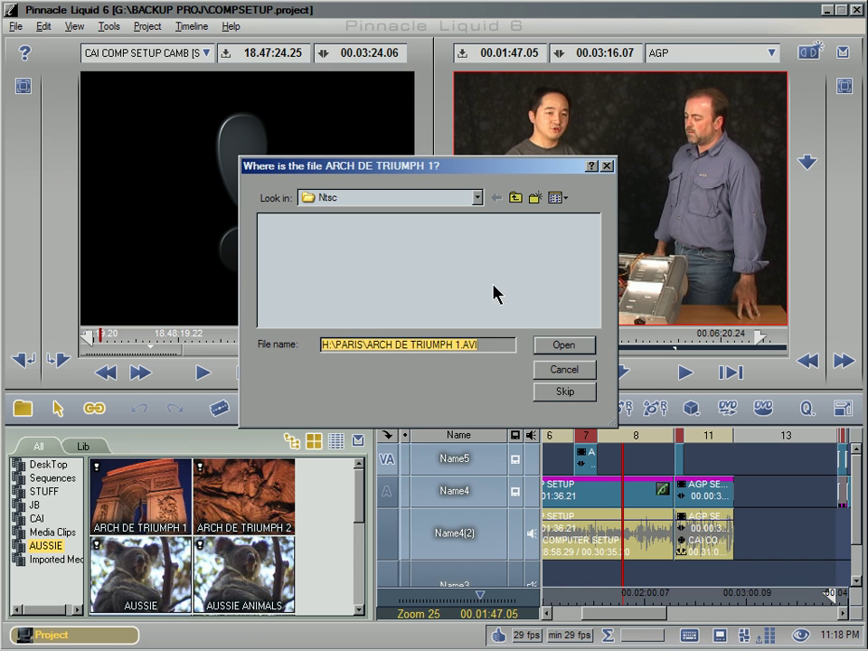
Step: Relink ARCH DE TRIUMPH 1 to ARCH DE TRIUMPH 1.avi in Z:\PARIS
left_click(477, 198)
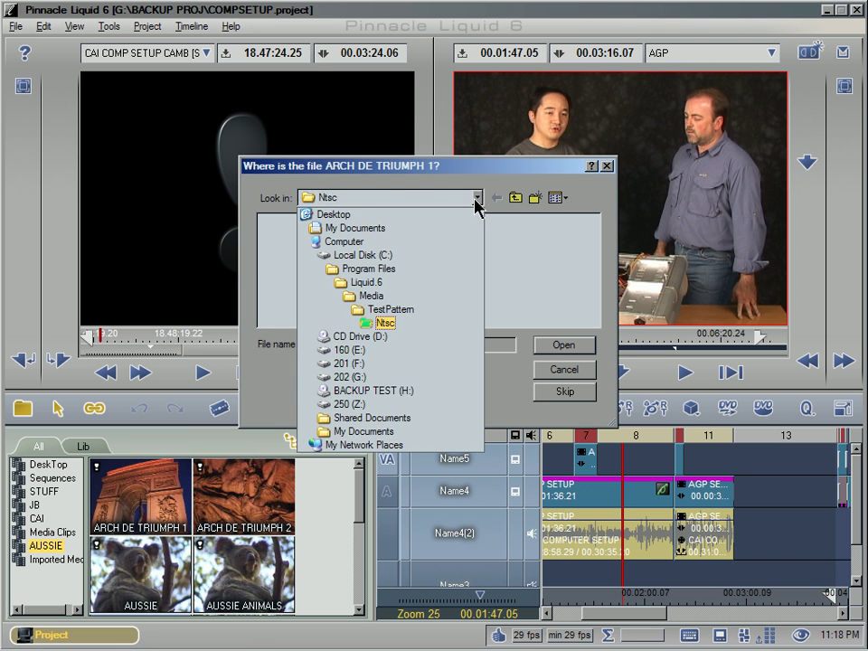
left_click(409, 404)
left_click(549, 308)
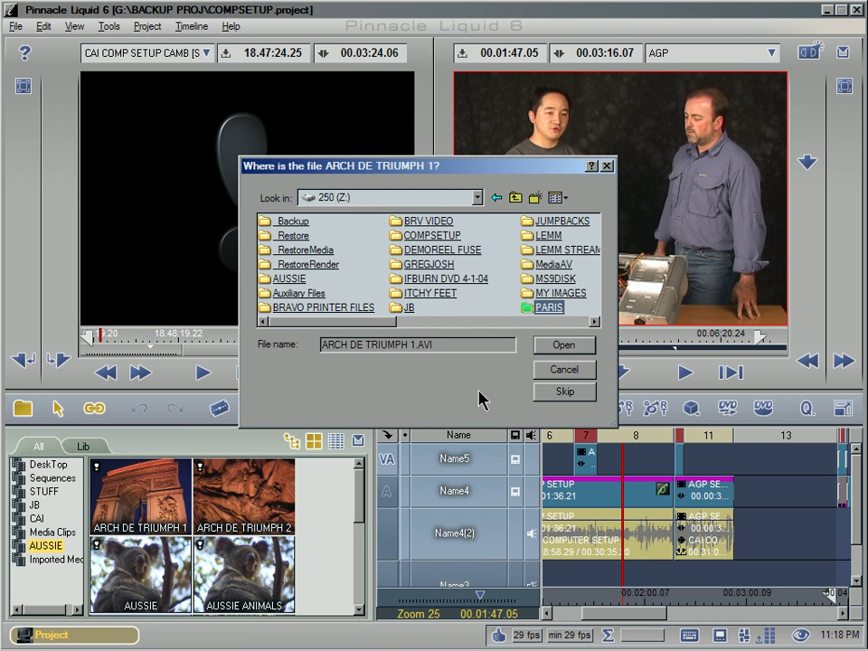
key("Return")
left_click(358, 225)
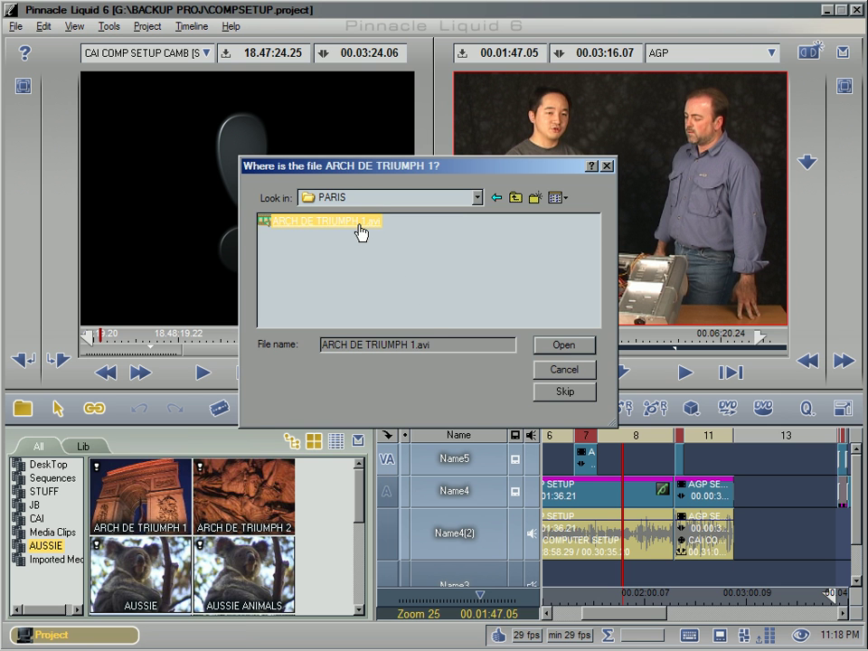
double_click(360, 226)
Step: Check the Imported Media bin, then return to the AUSSIE bin's clips
left_click_drag(360, 510, 367, 597)
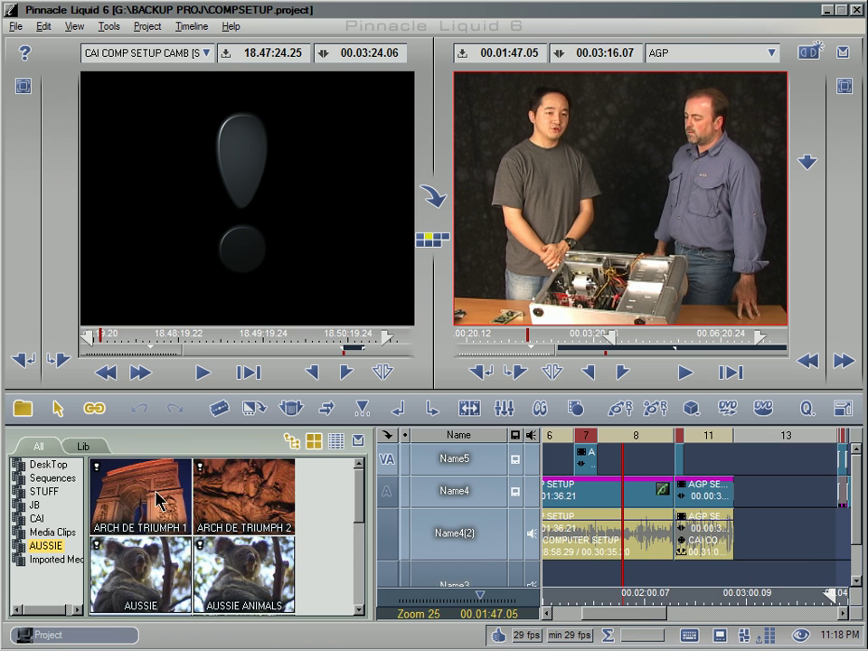
left_click(62, 561)
left_click(50, 547)
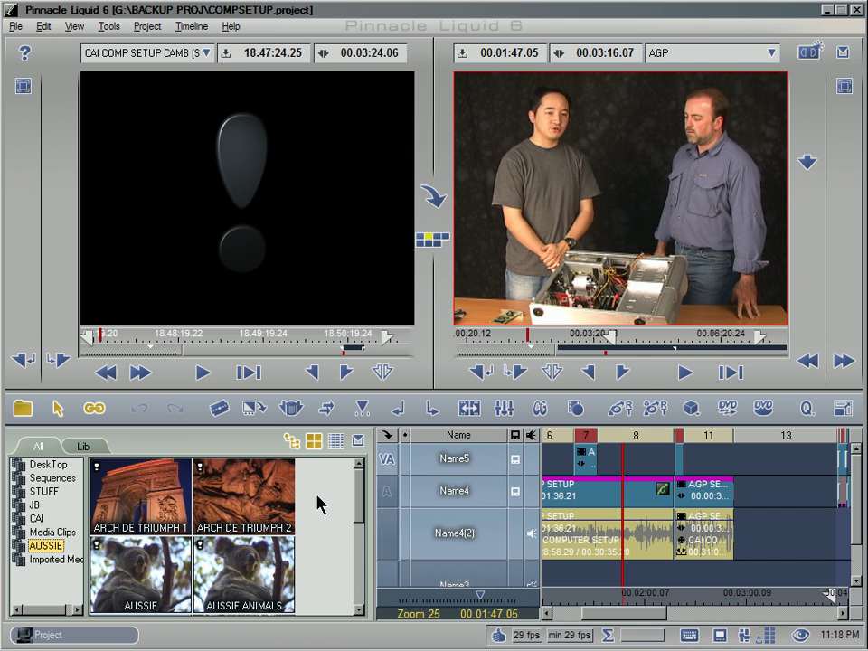
Step: Open the Control Panel's Site Media Management settings
left_click(42, 26)
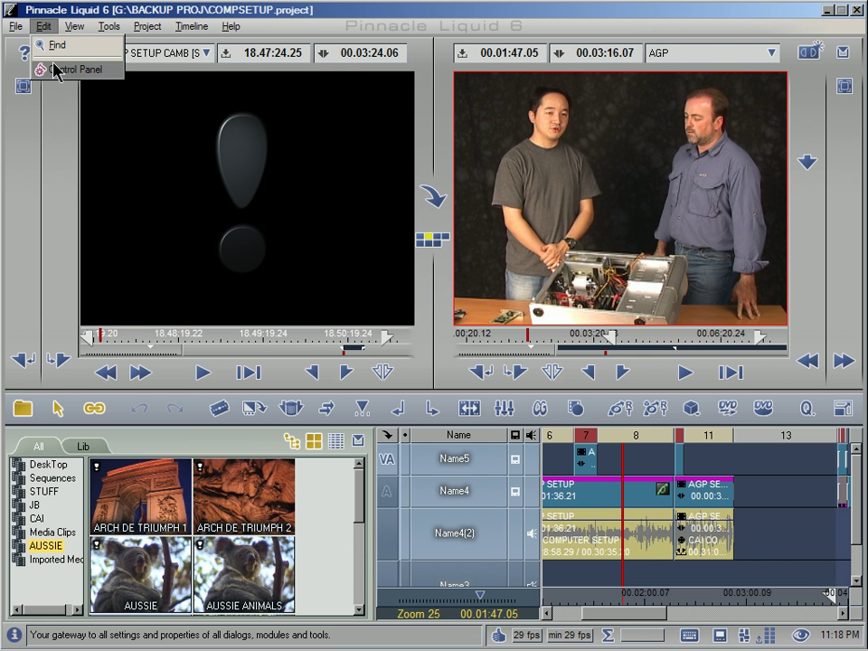
left_click(54, 69)
left_click(263, 194)
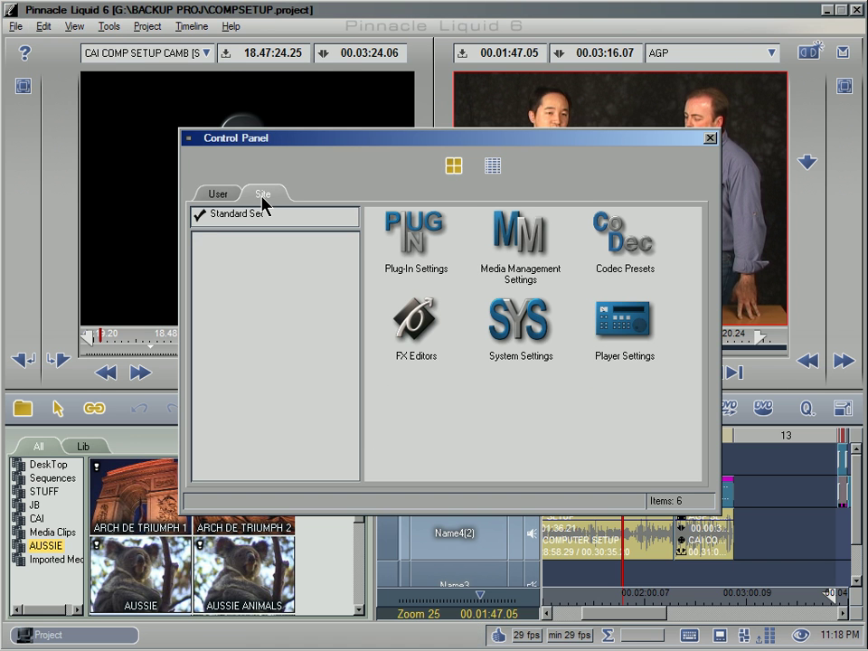
double_click(508, 264)
Step: Set the media volume folder to Z:\PARIS and save the Media Management changes
left_click(499, 445)
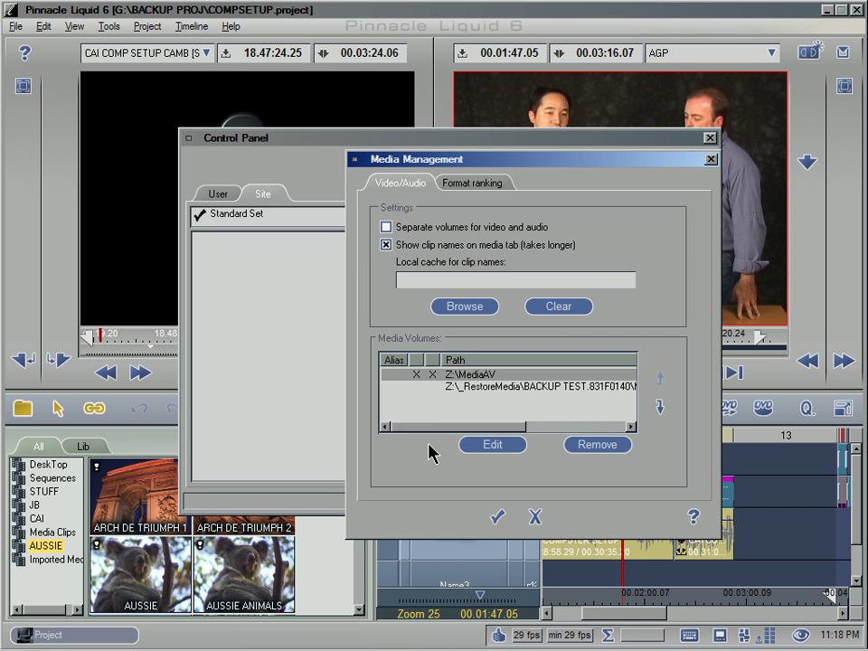
double_click(383, 301)
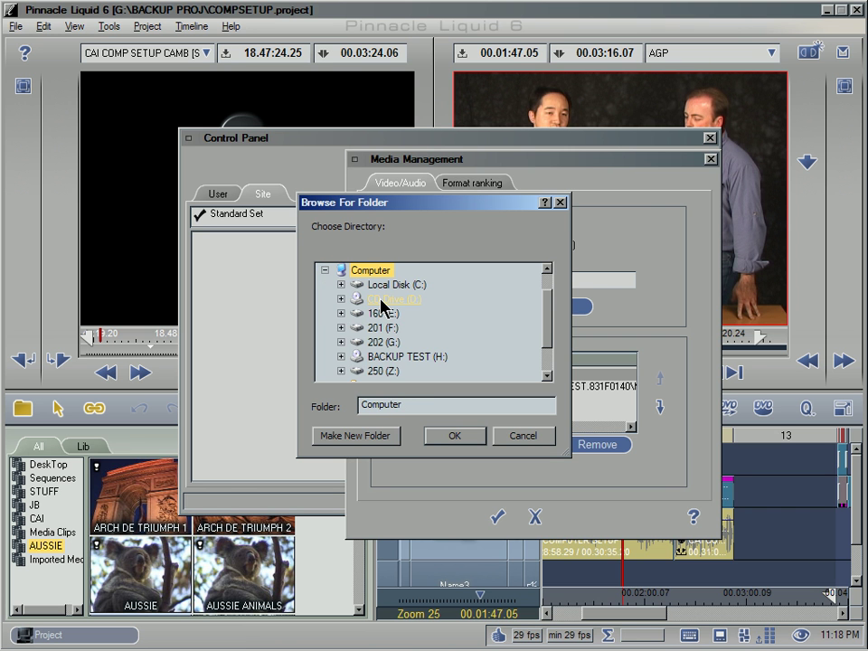
double_click(393, 374)
left_click_drag(548, 304, 555, 351)
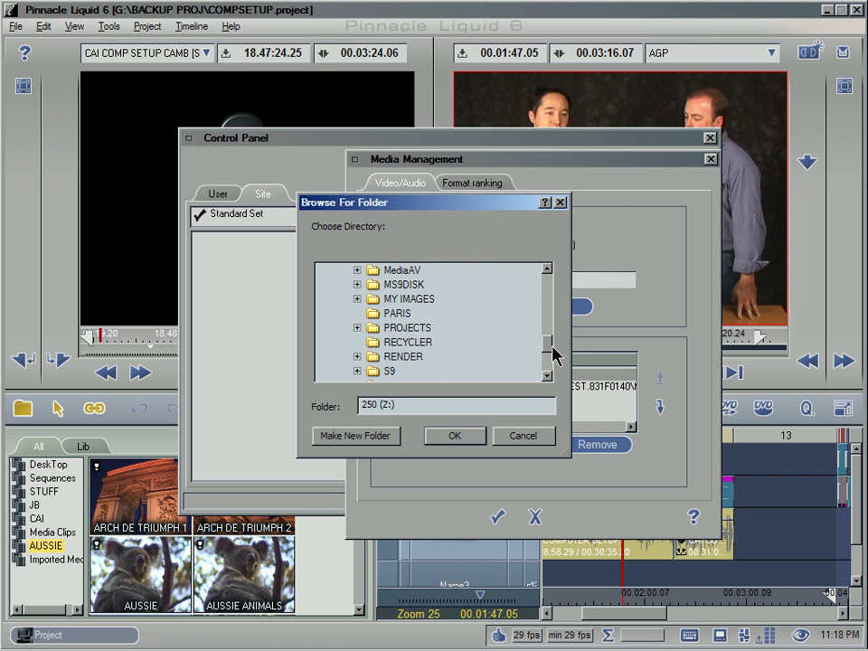
left_click(397, 313)
left_click(460, 437)
left_click(499, 517)
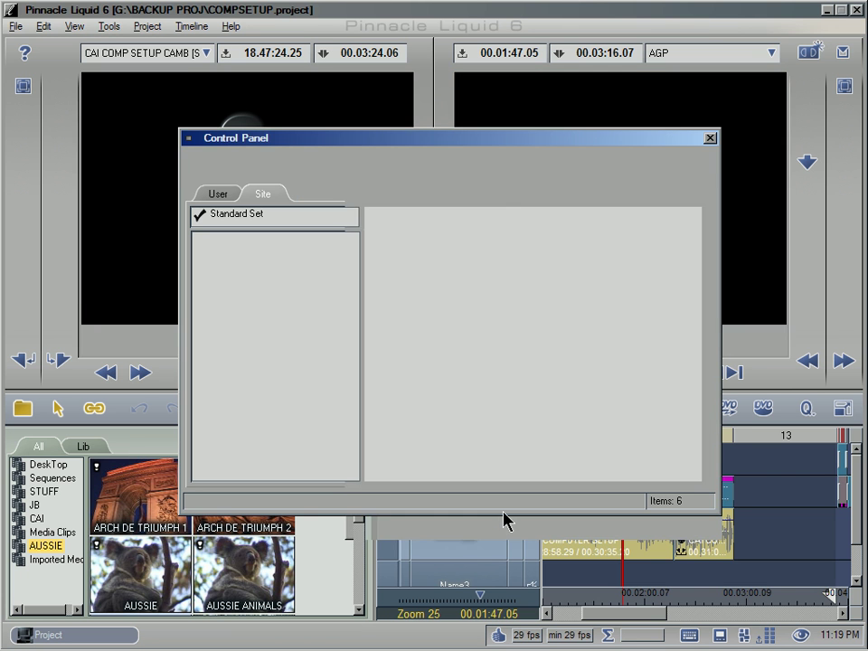
Step: Close the Control Panel and verify all rack media, linking ARCH DE TRIUMPH 1 to its AVI
left_click(711, 137)
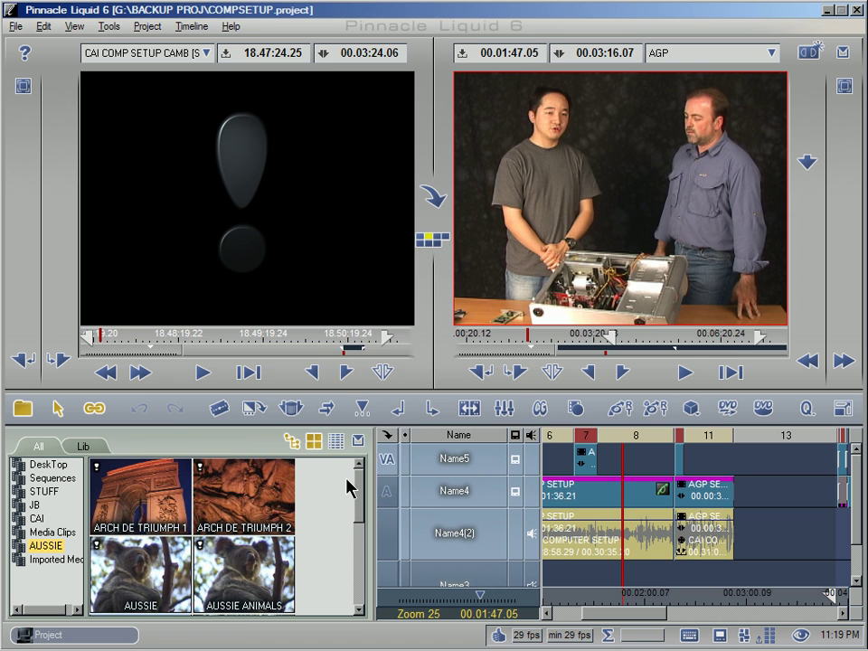
right_click(303, 494)
mouse_move(397, 328)
left_click(457, 328)
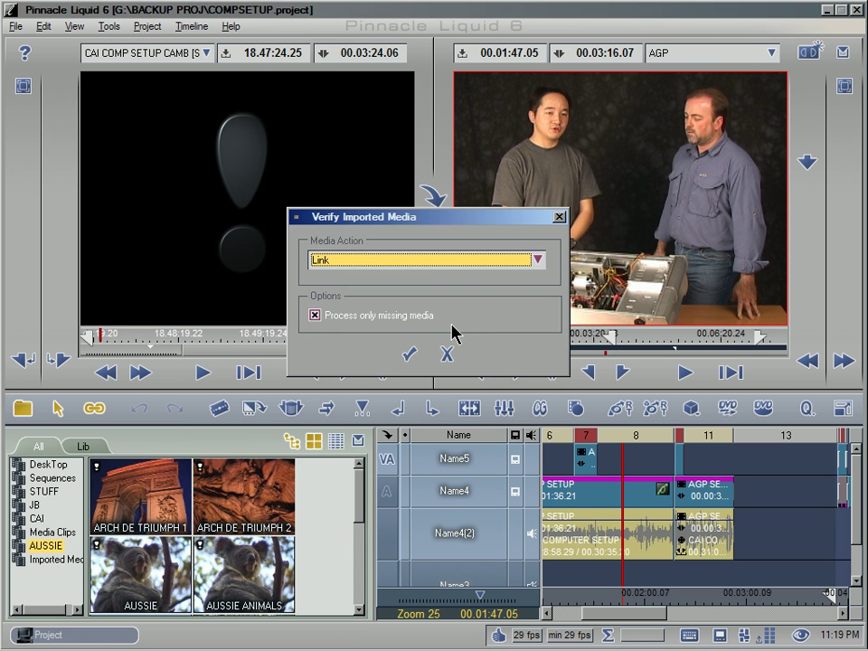
left_click(410, 355)
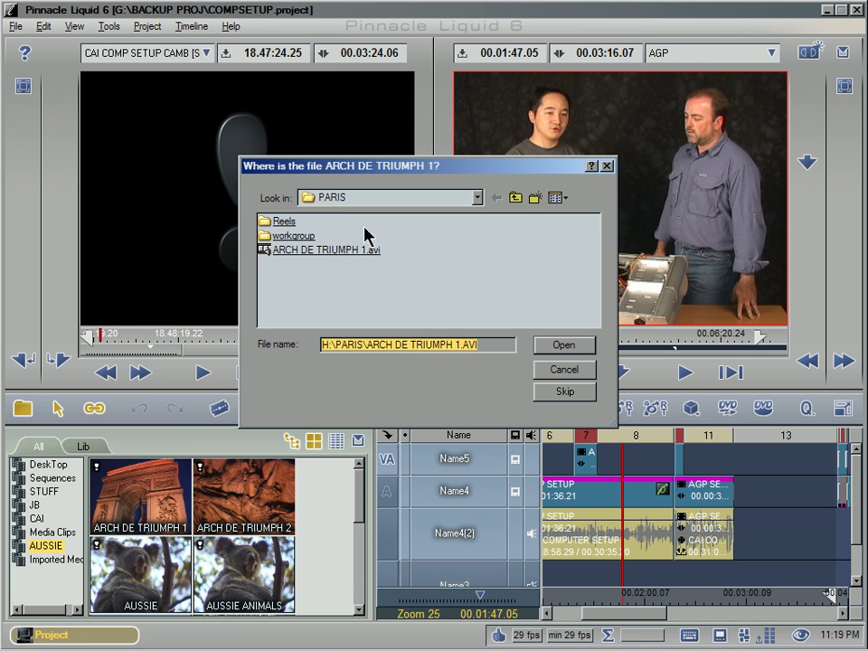
double_click(365, 255)
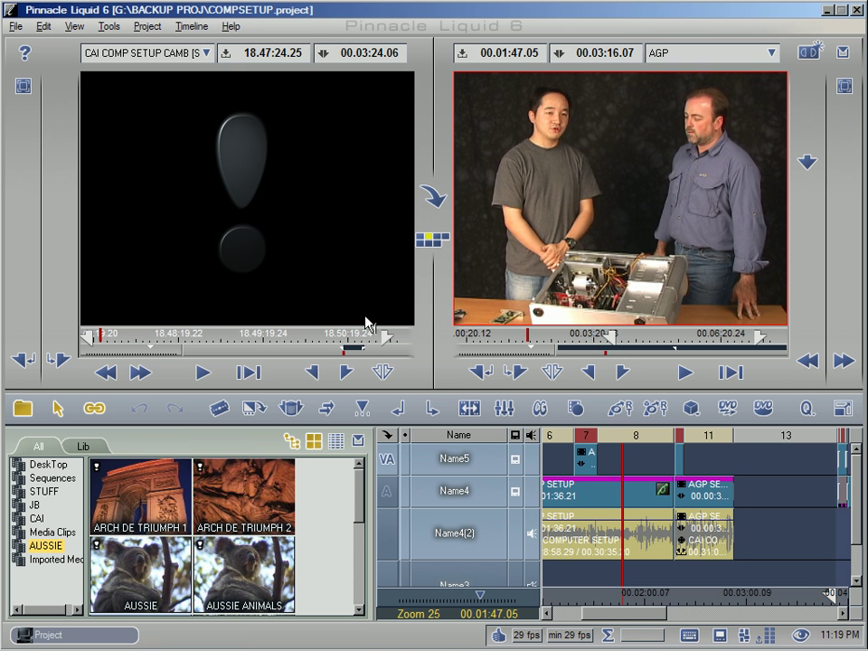
Step: Look at the STUFF bin, then return to the AUSSIE bin's clips
left_click_drag(354, 508, 360, 541)
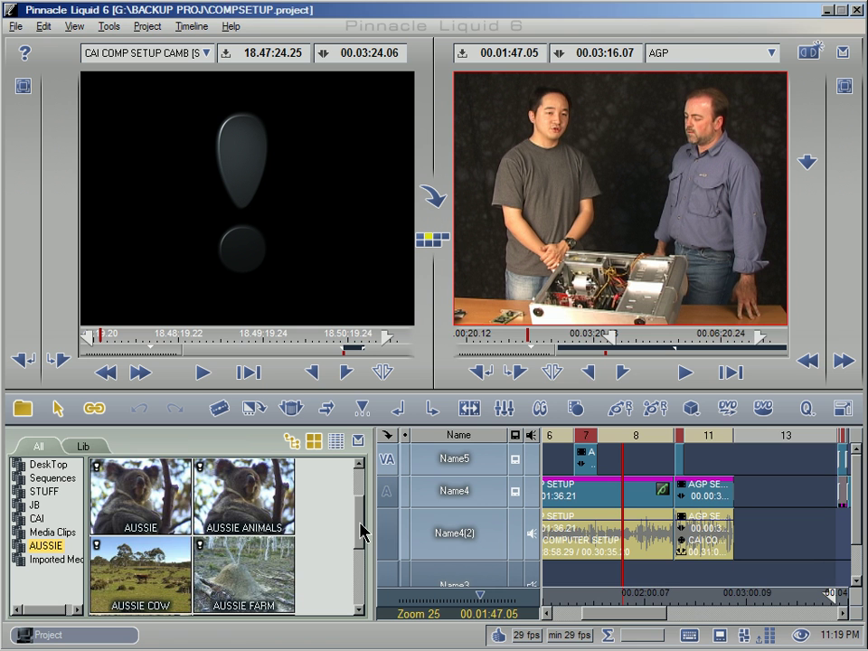
left_click(50, 493)
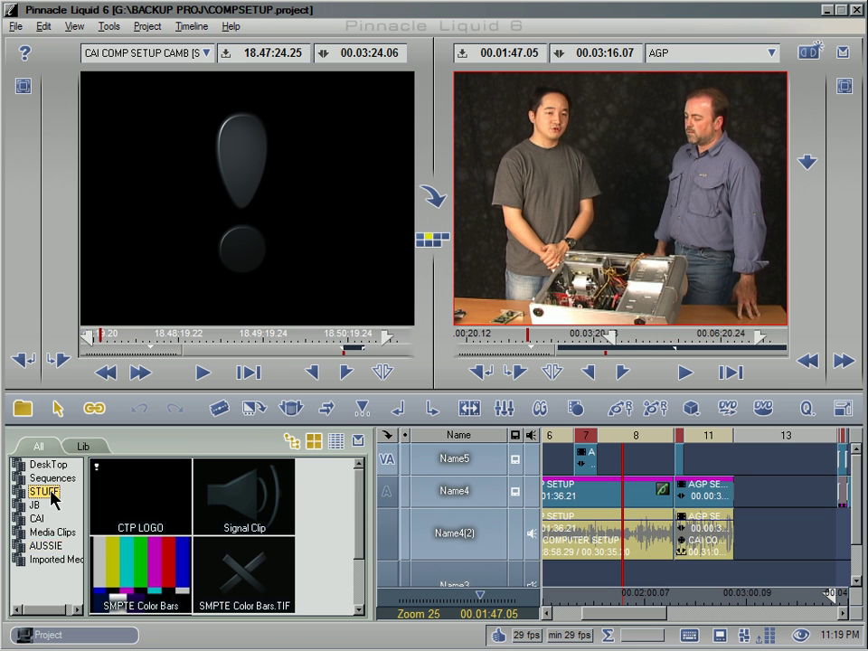
left_click(47, 548)
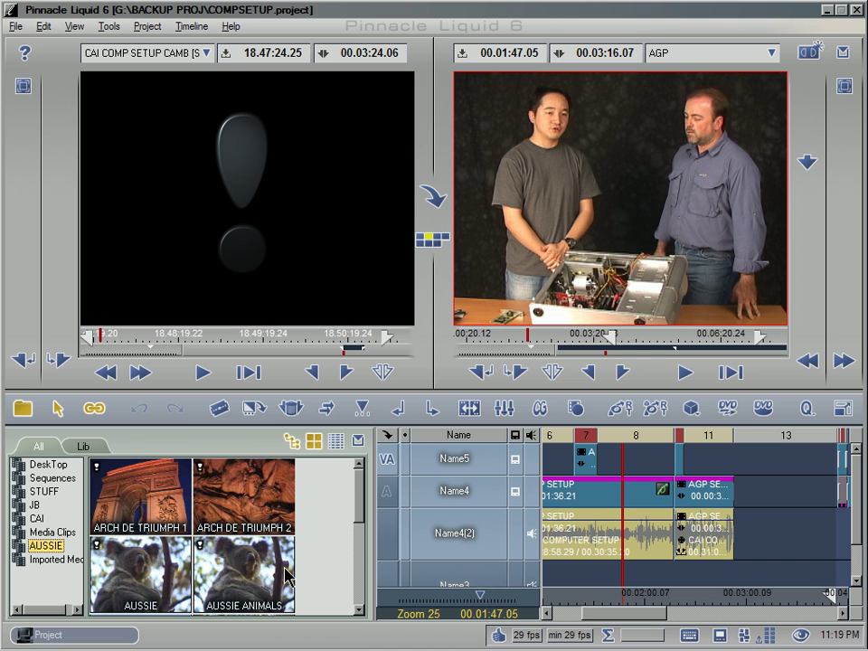
Step: Relink AUSSIE ANIMALS to Z:\AUSSIE\AUSSIE ANIMALS.AVI, then load ARCH DE TRIUMPH 1 for preview
right_click(220, 579)
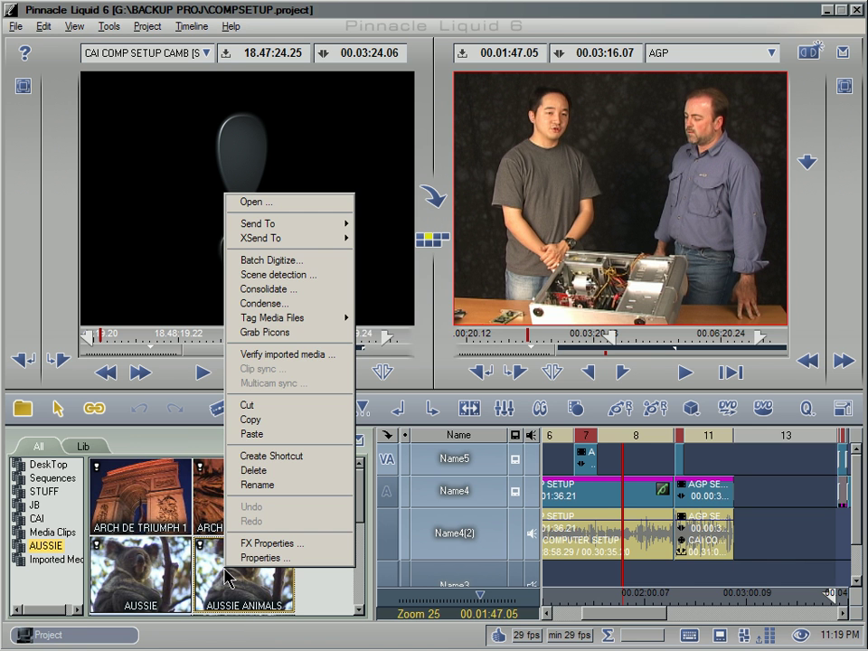
left_click(285, 357)
left_click(409, 354)
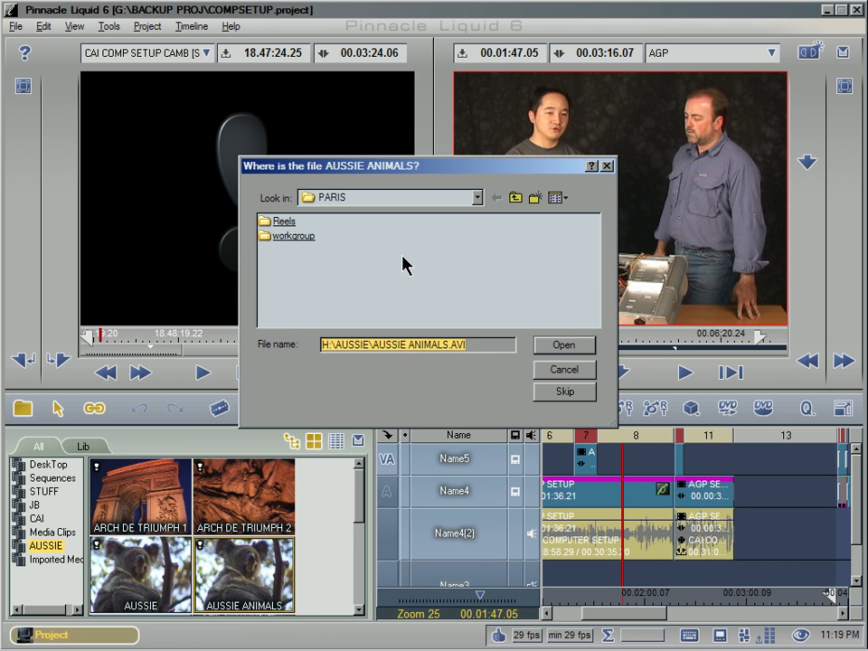
left_click(518, 201)
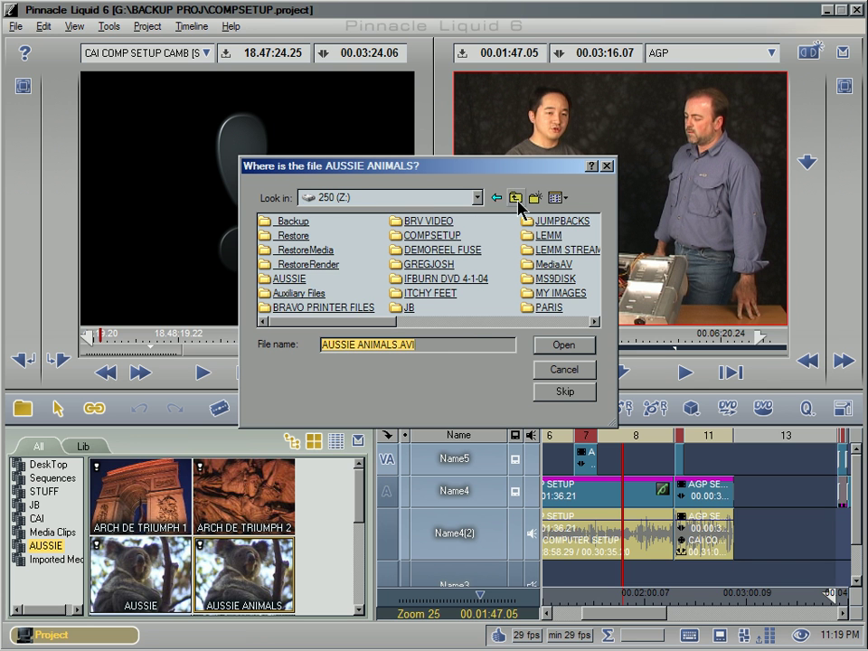
double_click(289, 278)
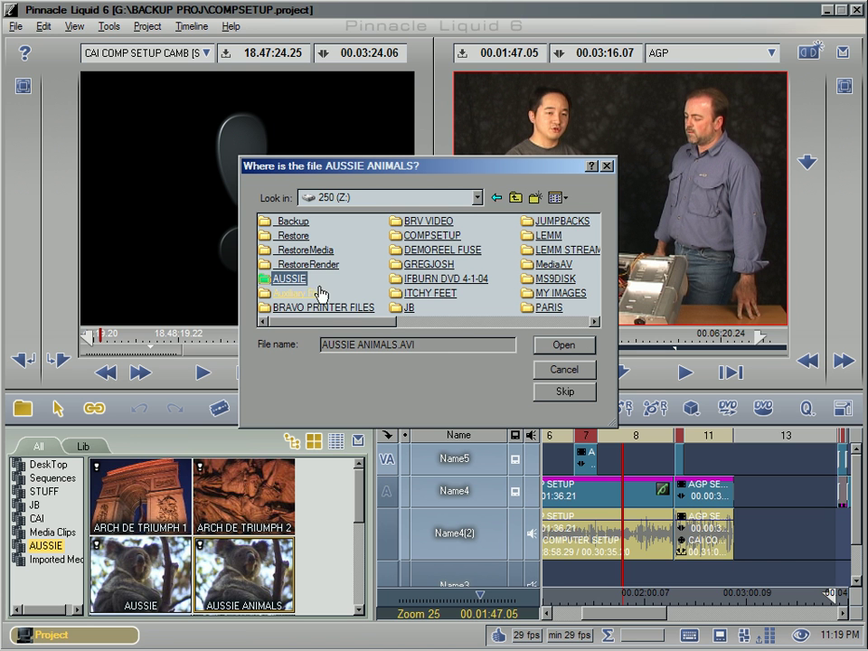
double_click(351, 251)
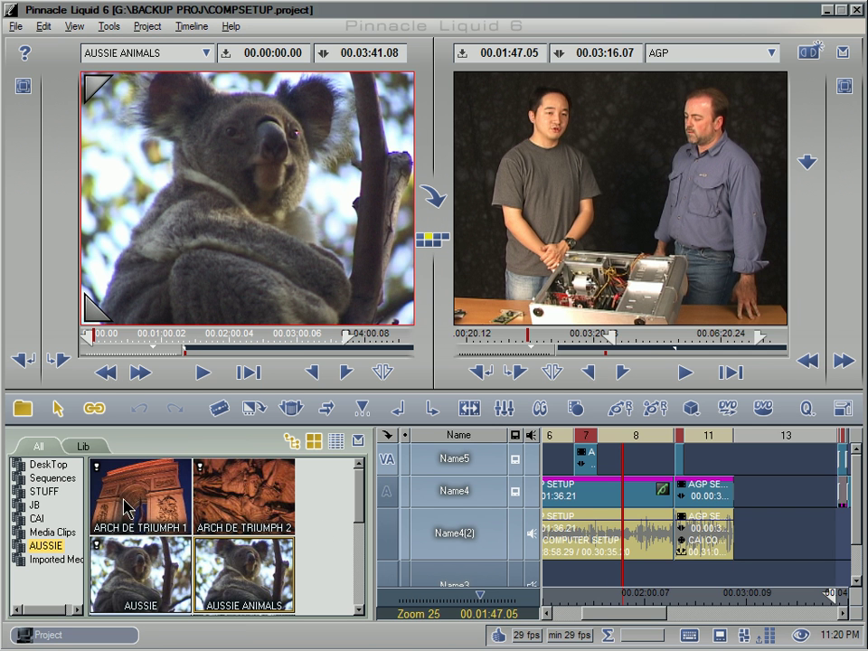
double_click(181, 503)
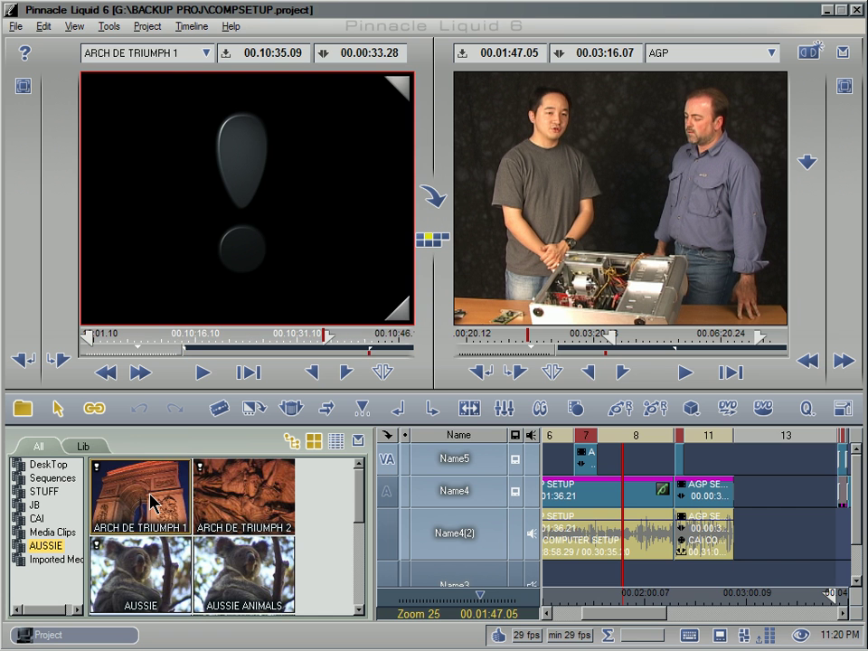
Step: Import ARCH DE TRIUMPH 1.avi from Z:\PARIS into the AUSSIE bin and load it in the source viewer
right_click(321, 500)
mouse_move(431, 188)
left_click(471, 183)
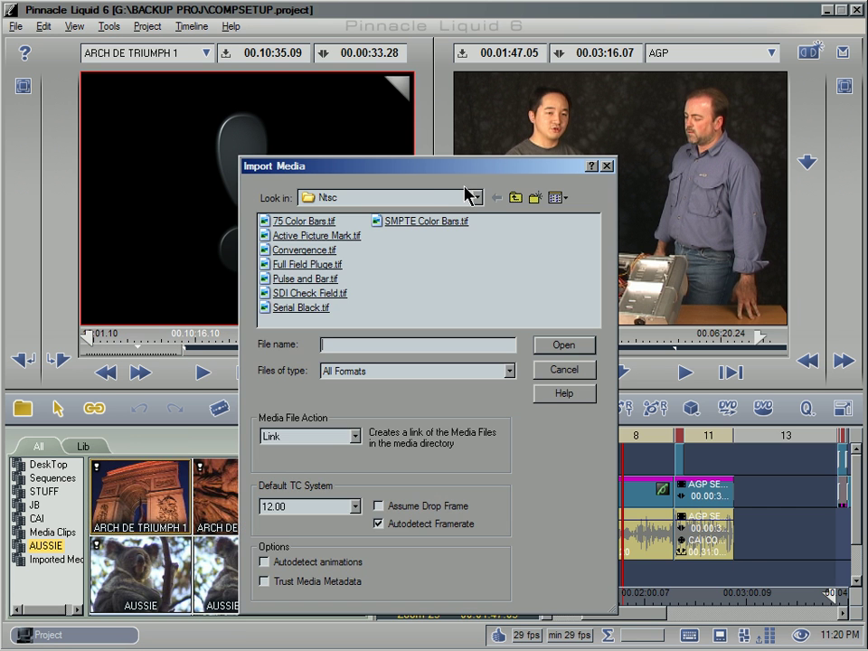
left_click(477, 198)
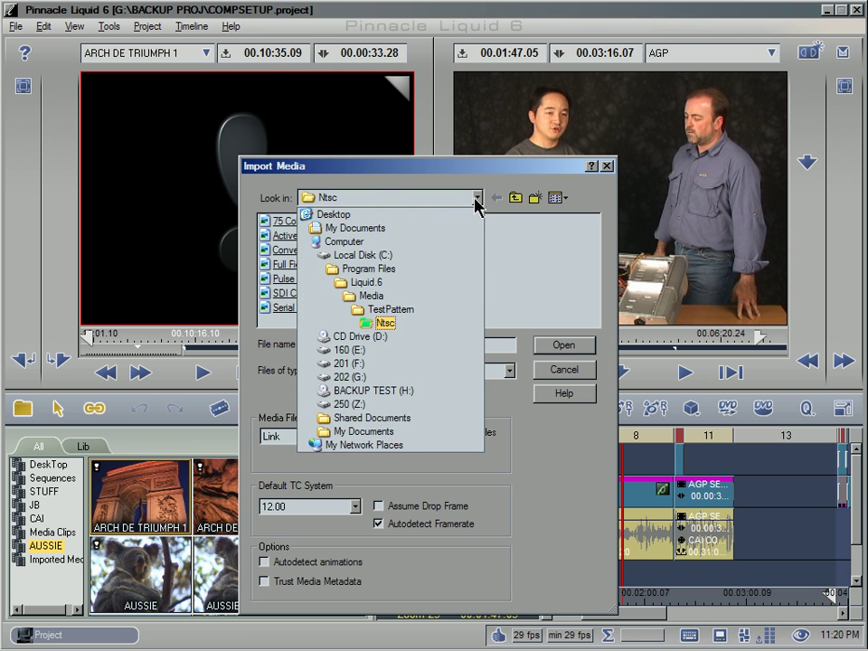
left_click(380, 404)
double_click(549, 308)
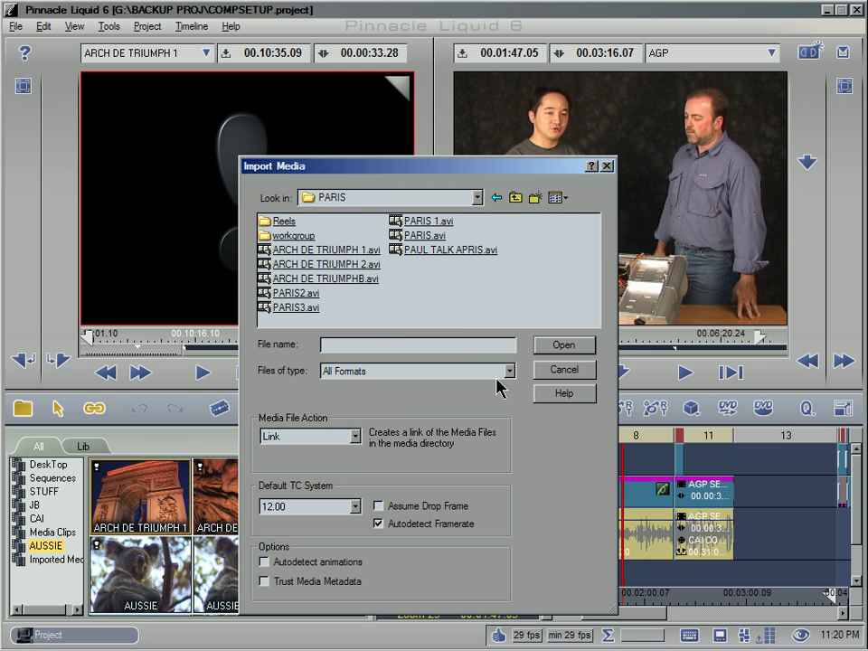
double_click(374, 258)
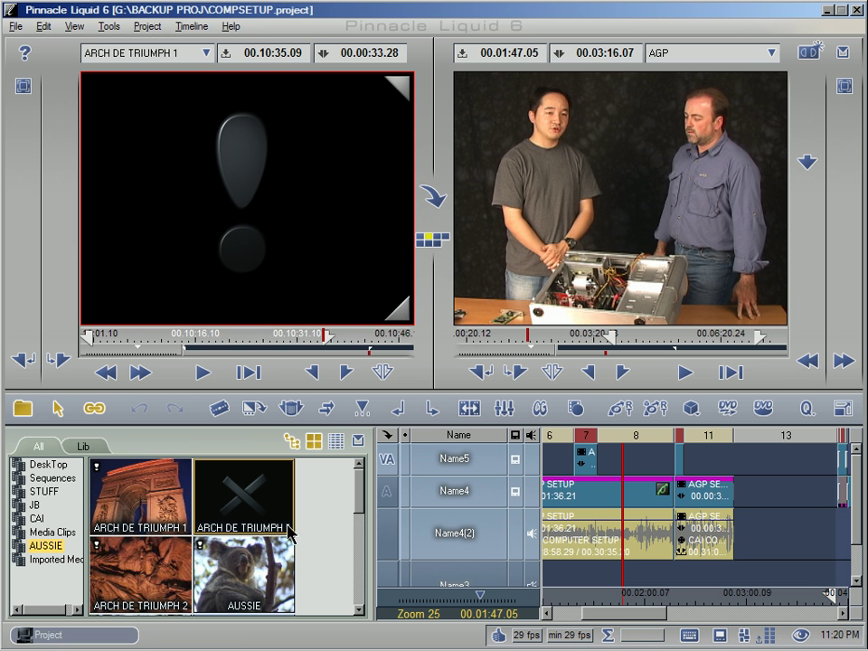
left_click_drag(255, 499, 187, 336)
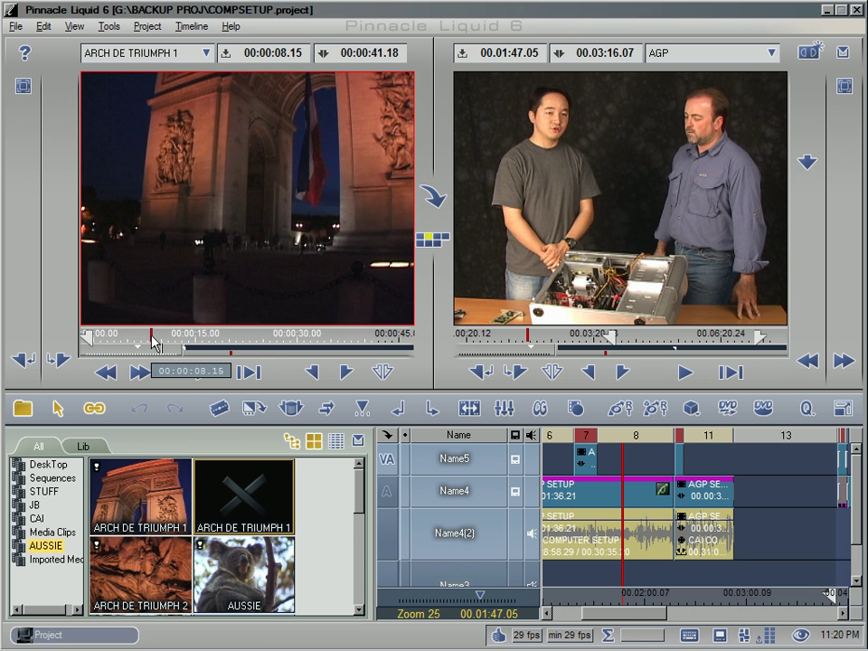